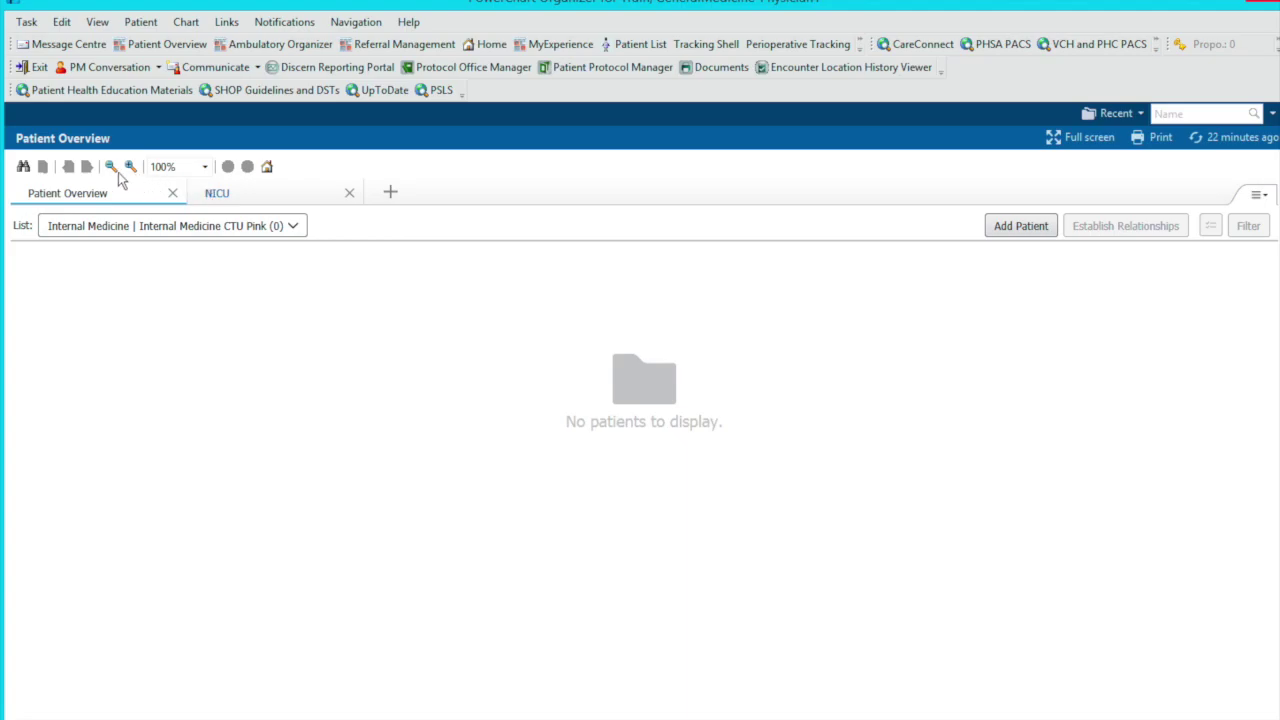
Add the SPH St Pauls Internal Medicine CTU Green team to the care team lists and save
left_click(291, 227)
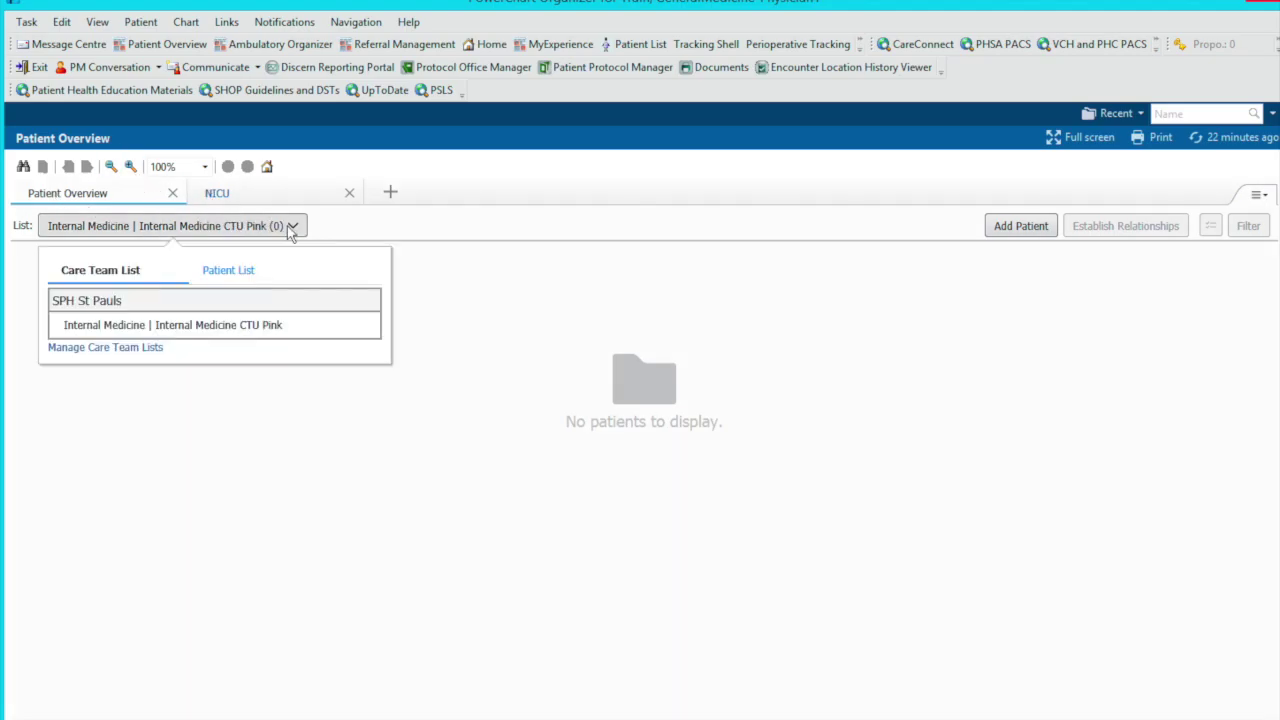
left_click(155, 348)
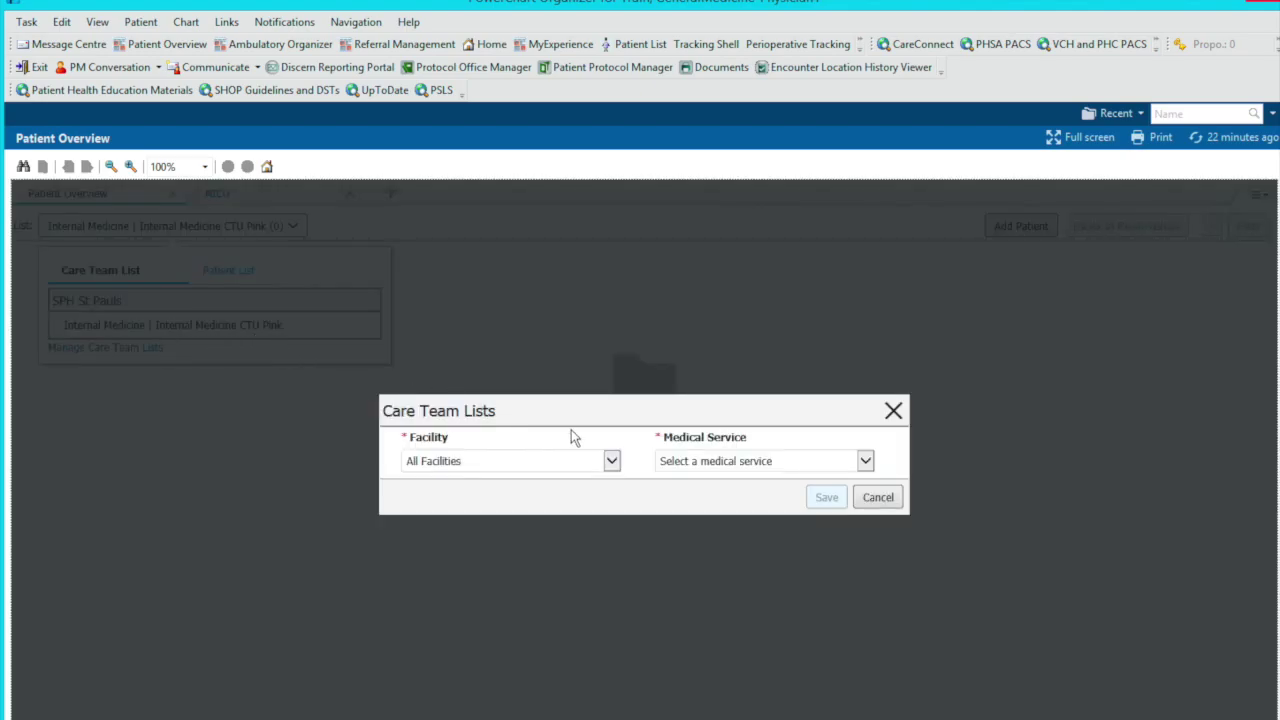
left_click(607, 462)
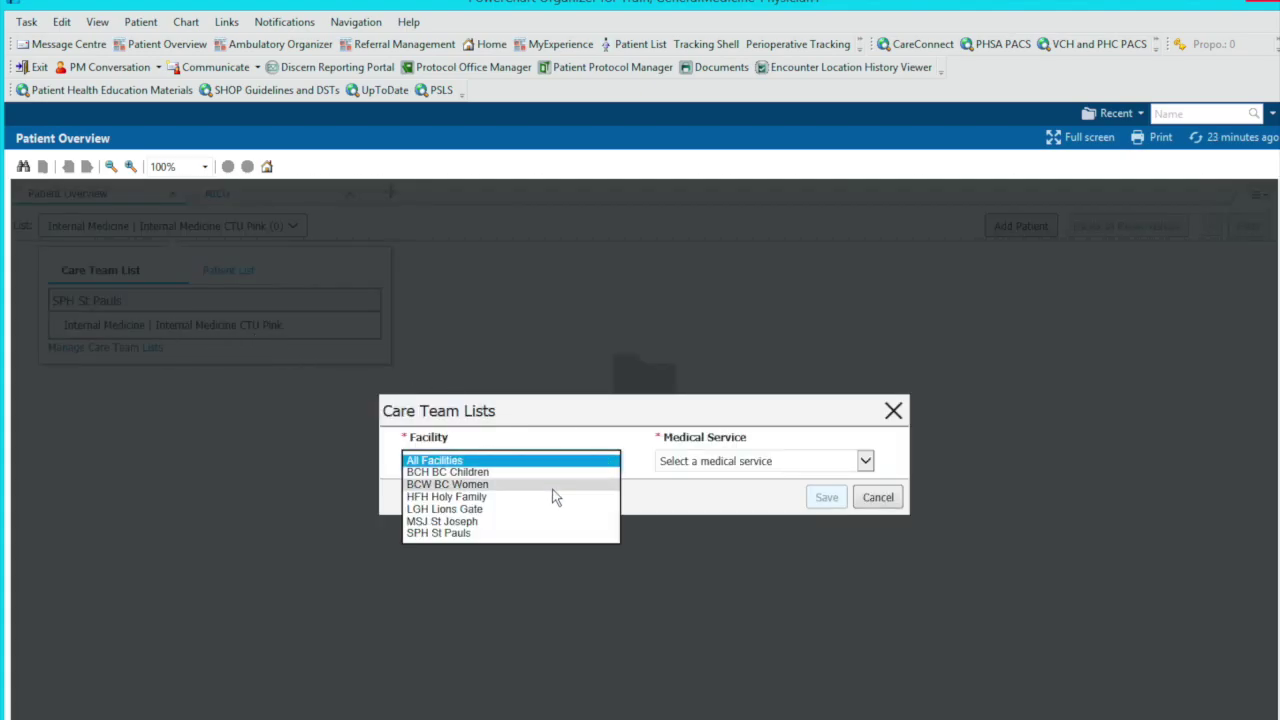
left_click(533, 533)
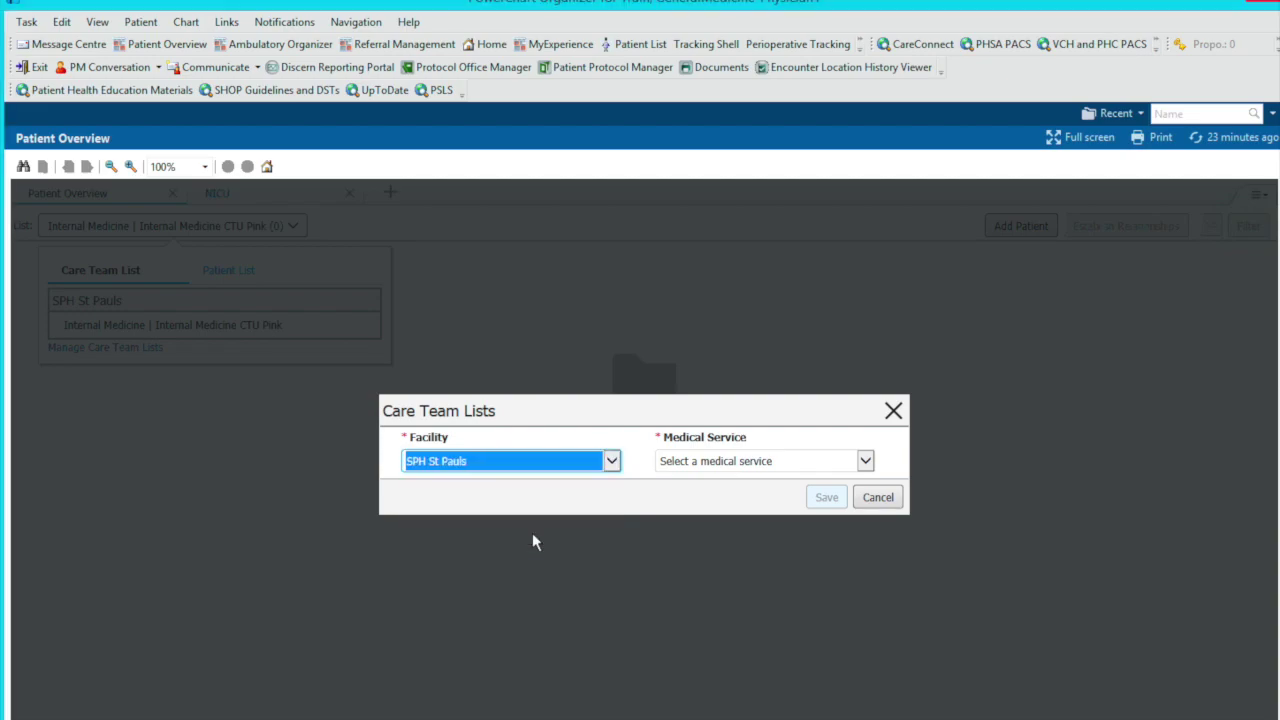
left_click(866, 463)
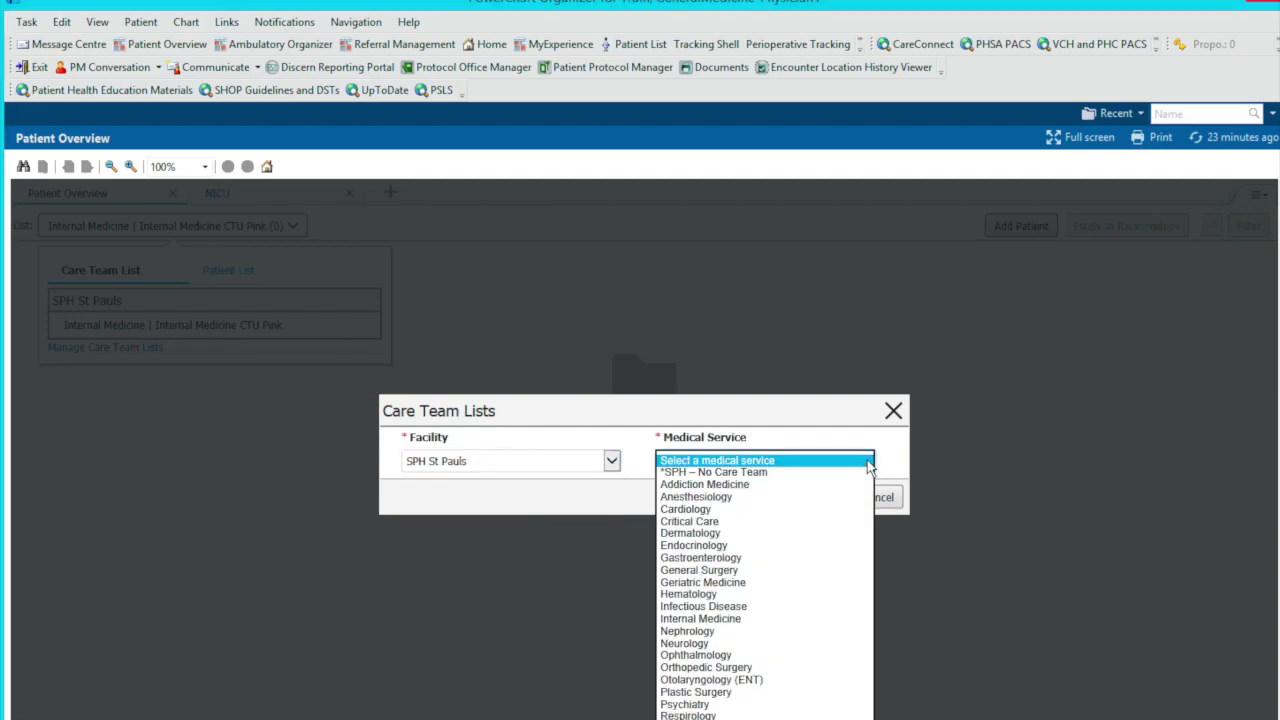
left_click(747, 619)
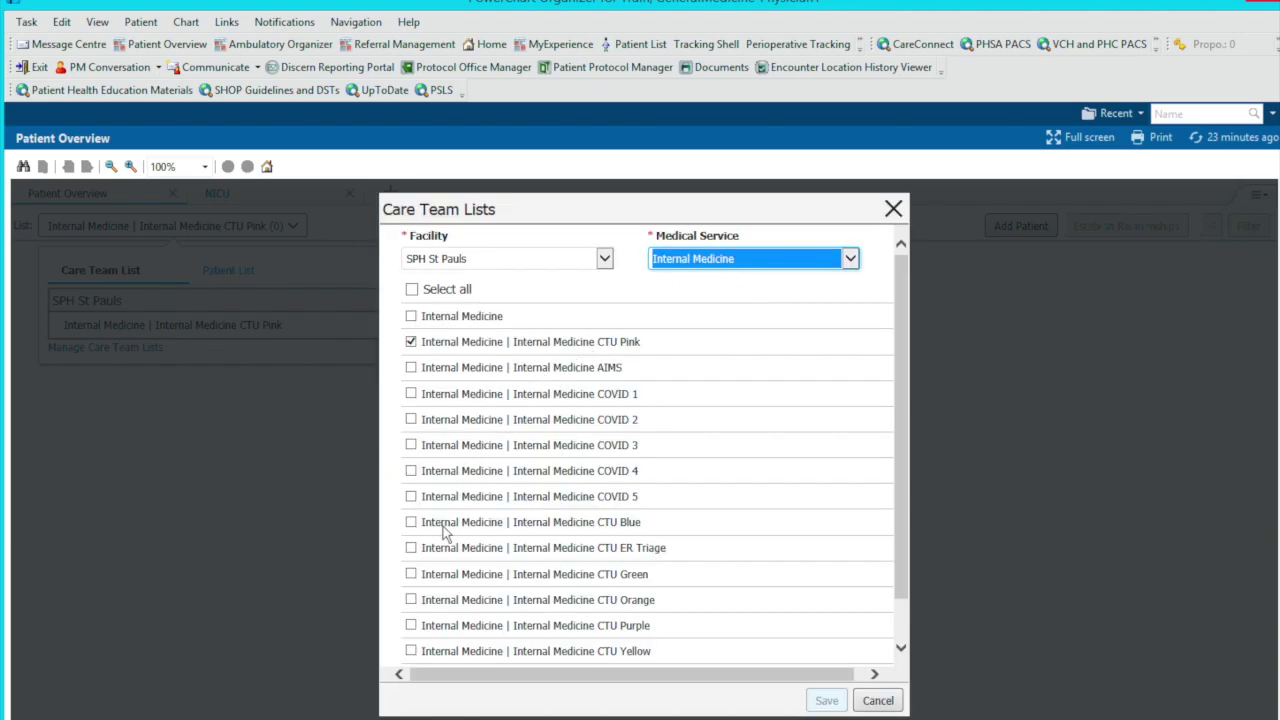
left_click(411, 576)
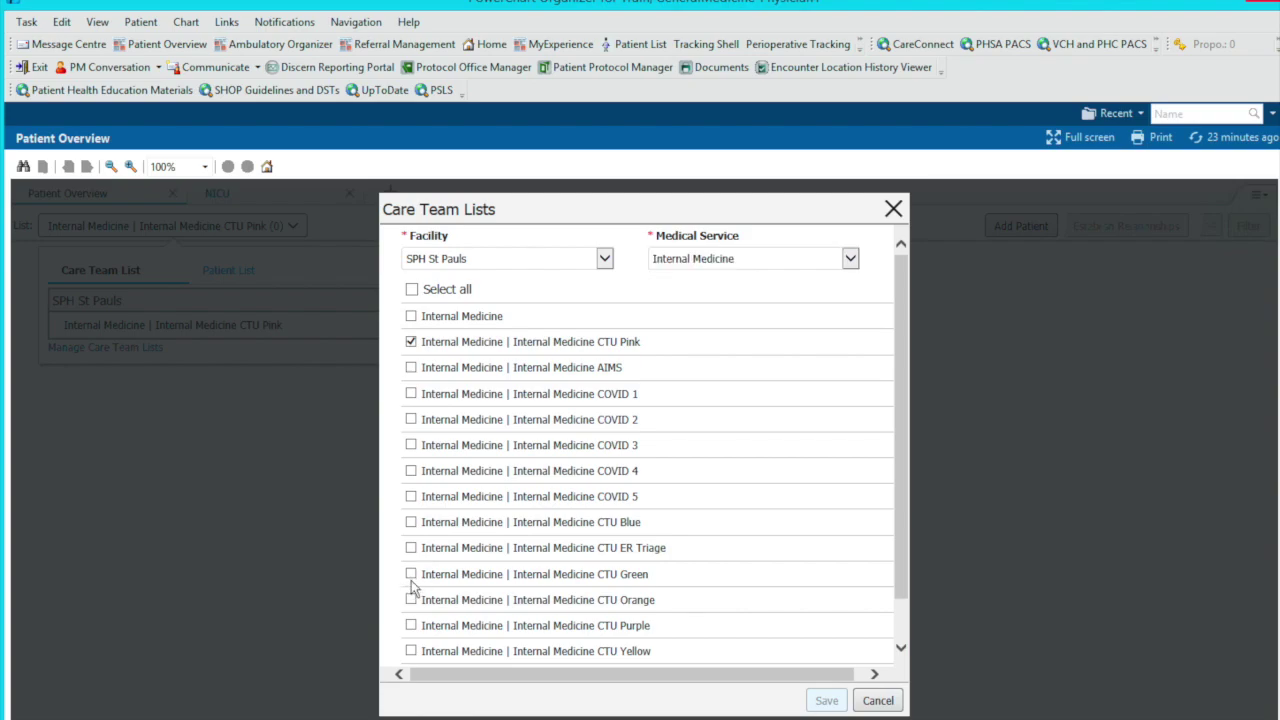
left_click(826, 700)
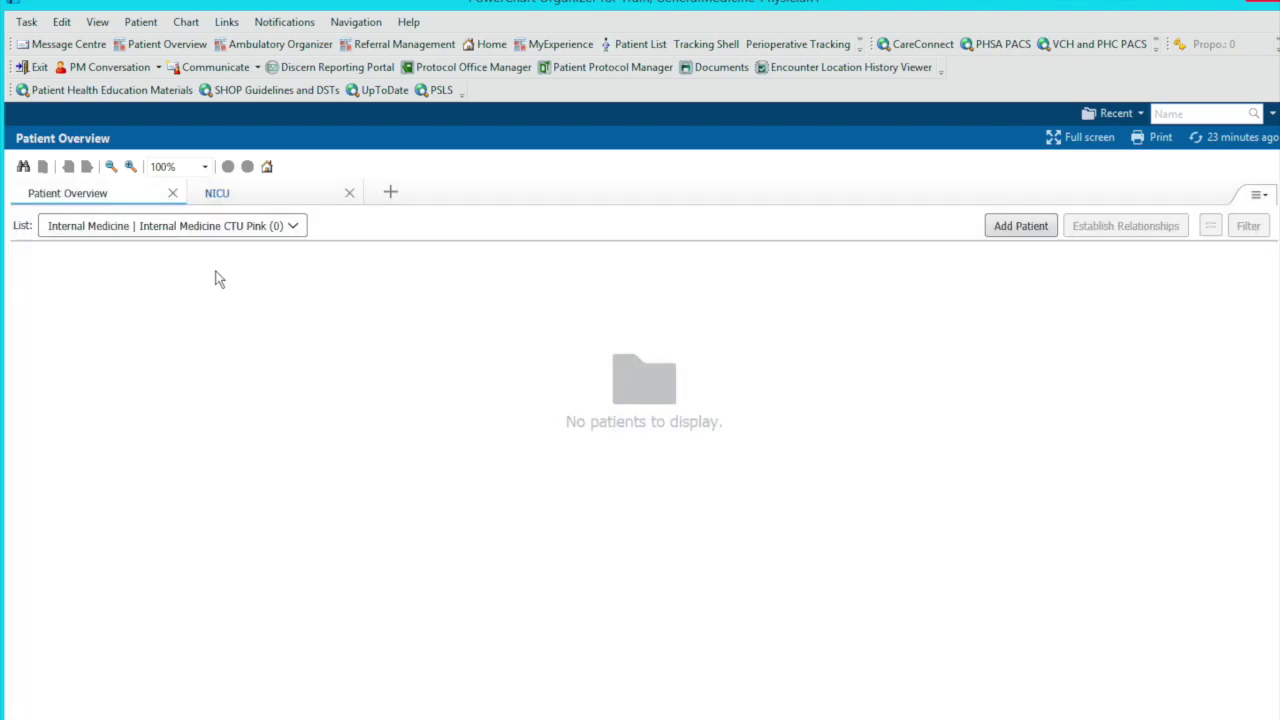
Switch to the empty Internal Medicine CTU Green list, then load the SPH 7A, SPH 7B patient list
left_click(290, 227)
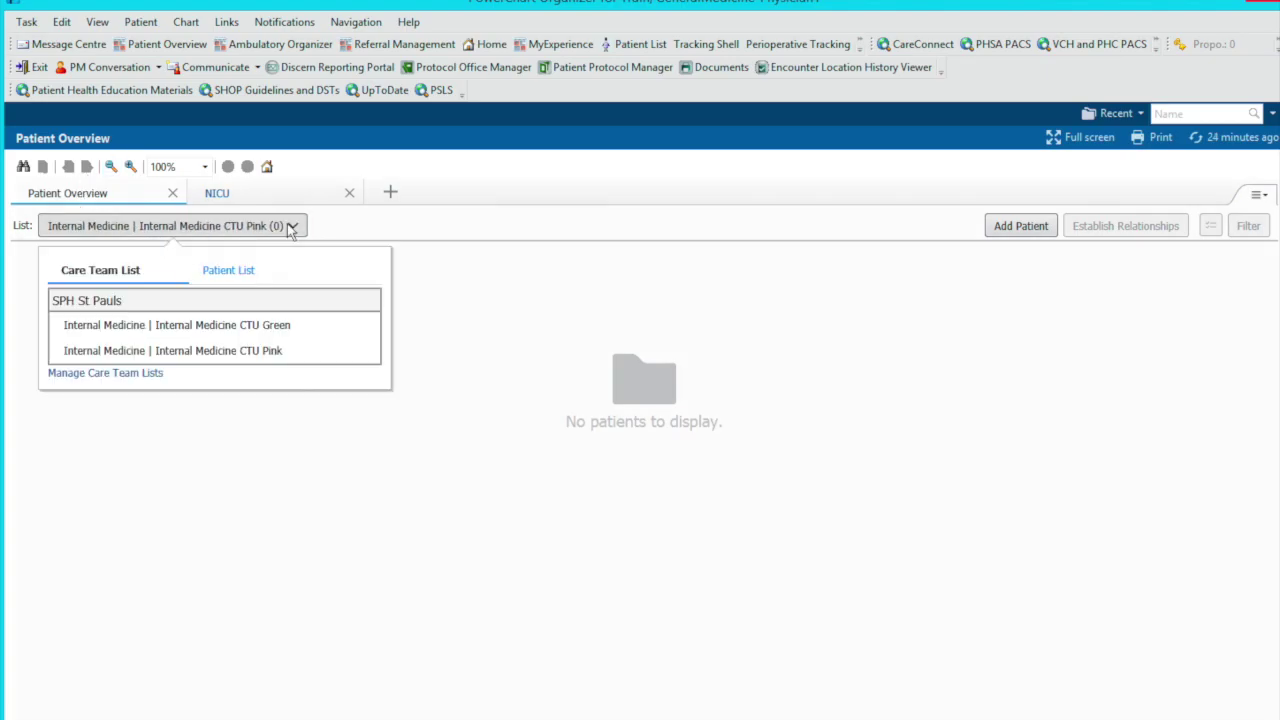
left_click(268, 334)
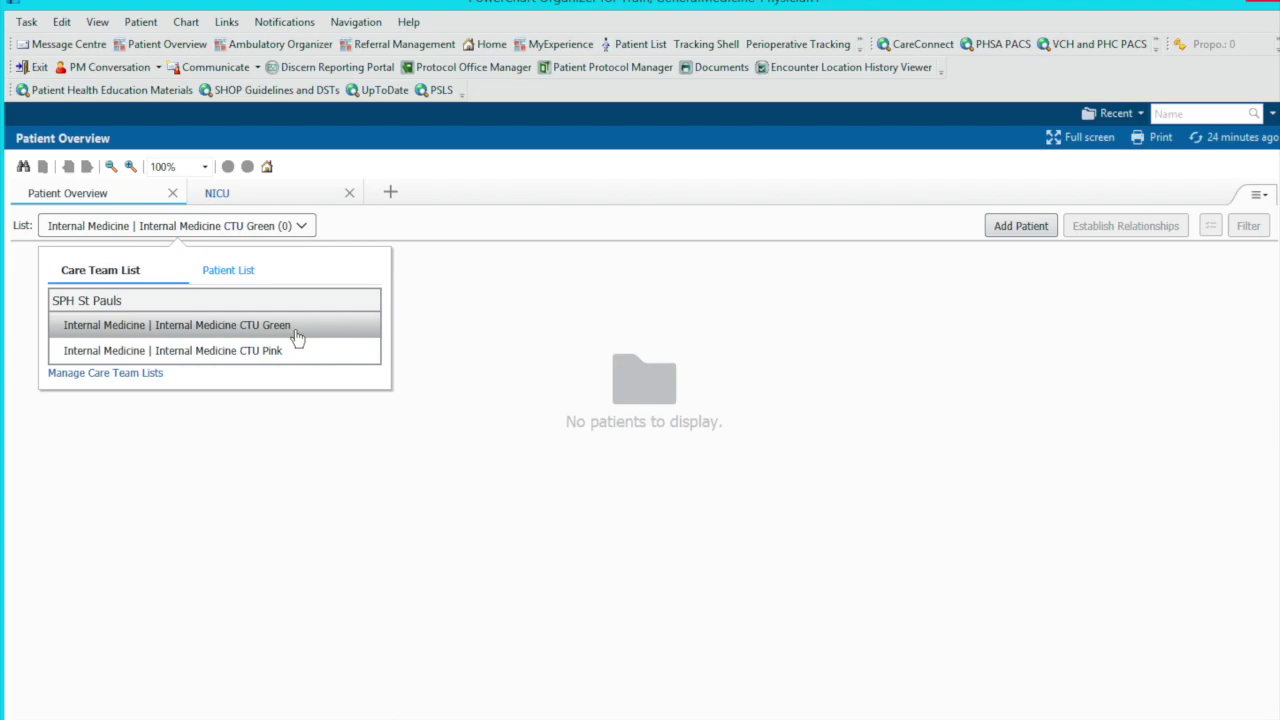
left_click(245, 276)
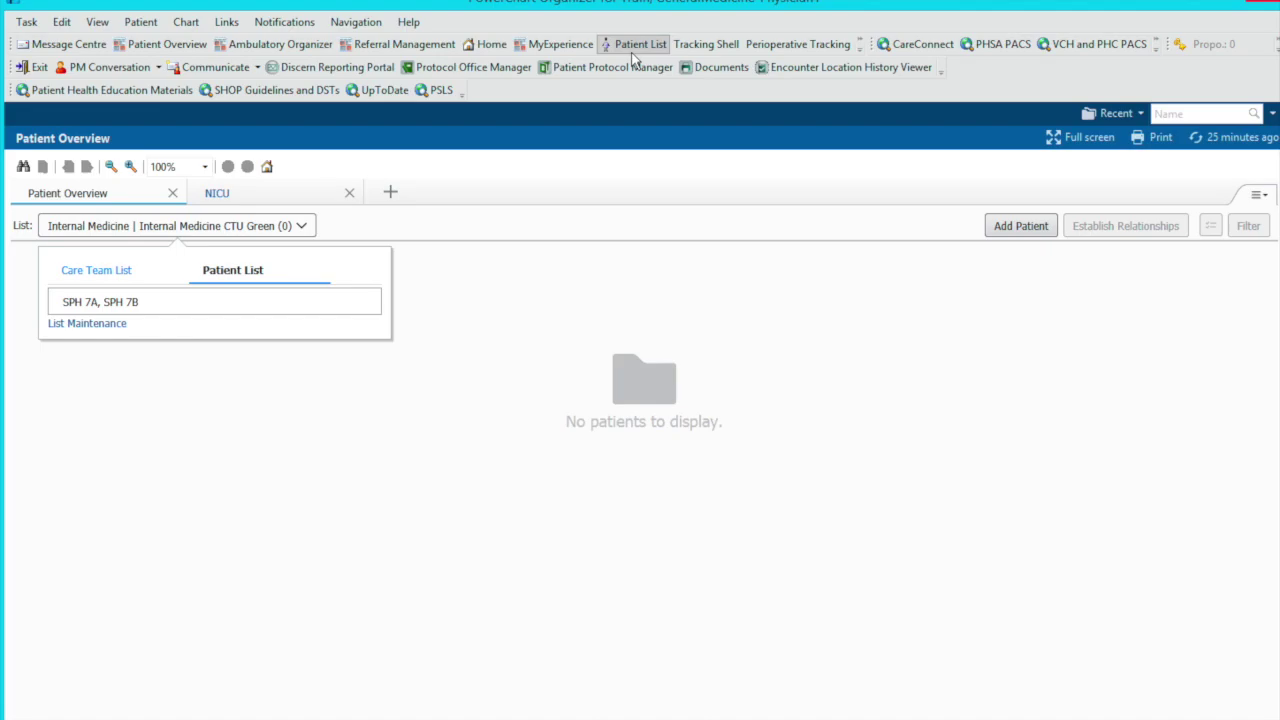
left_click(132, 303)
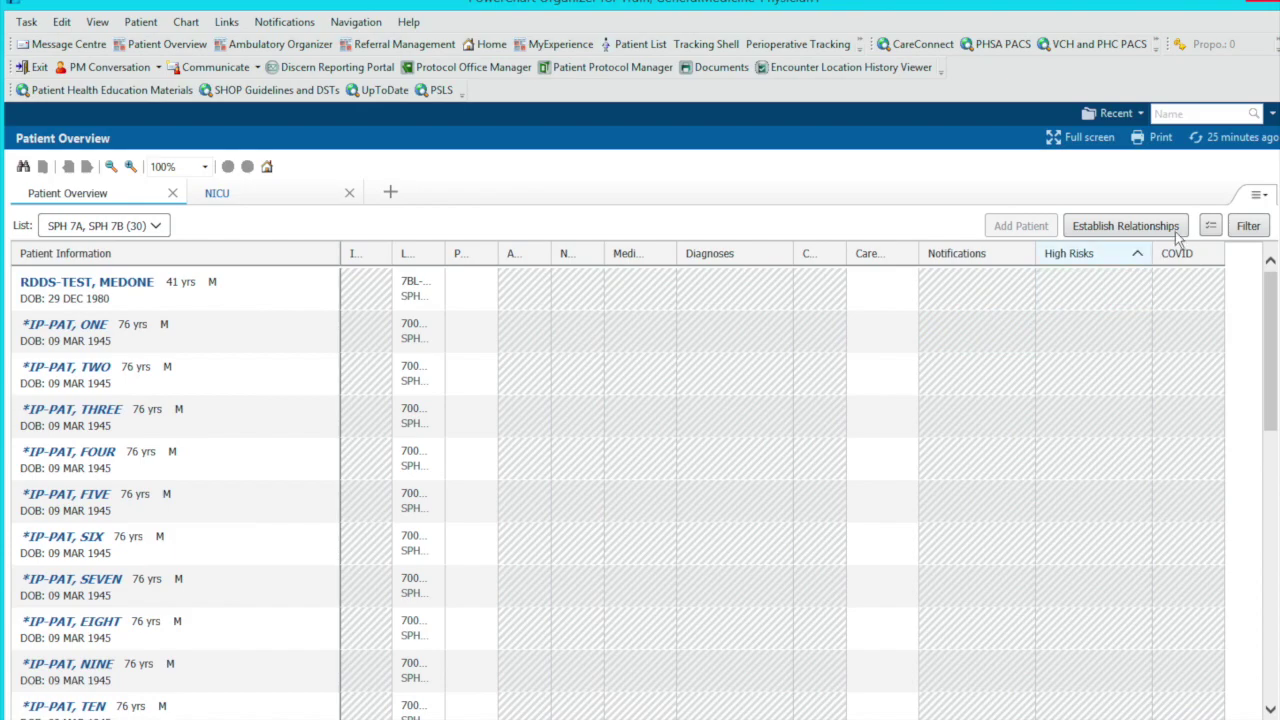
Add IP-PAT ONE, THREE and FIVE to Internal Medicine CTU Green, then switch to that list
left_click(1210, 226)
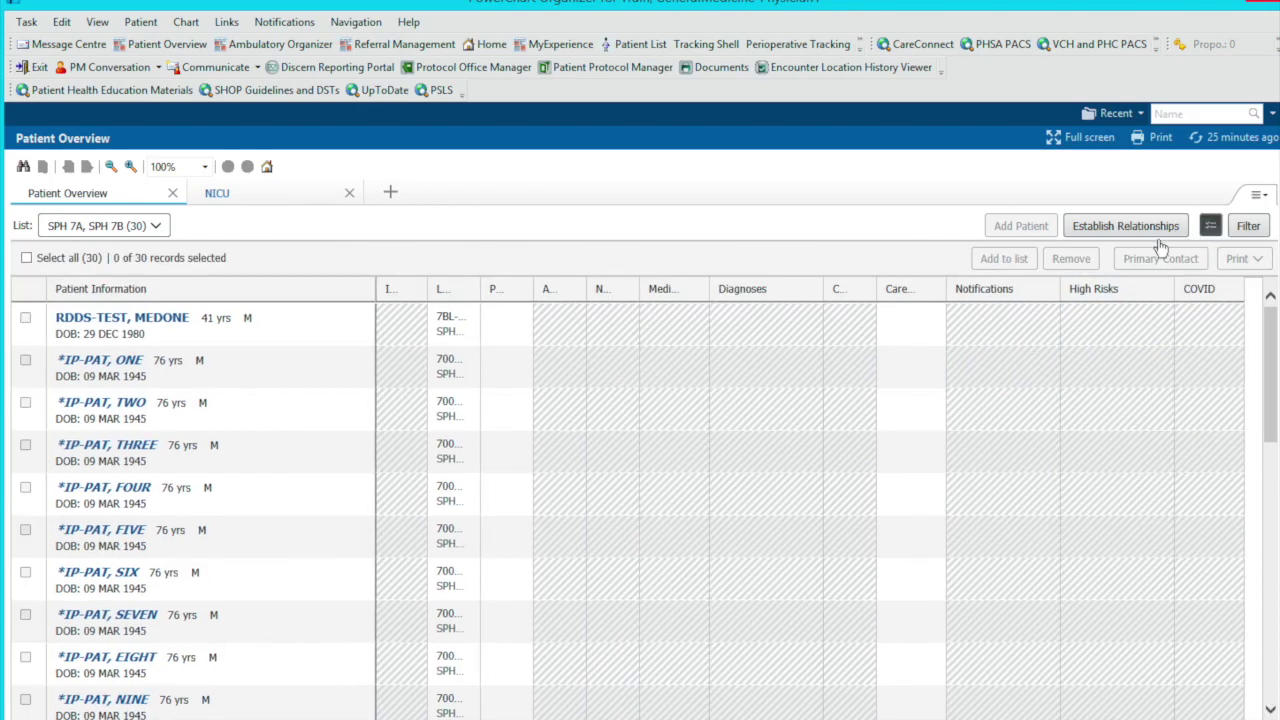
left_click(27, 362)
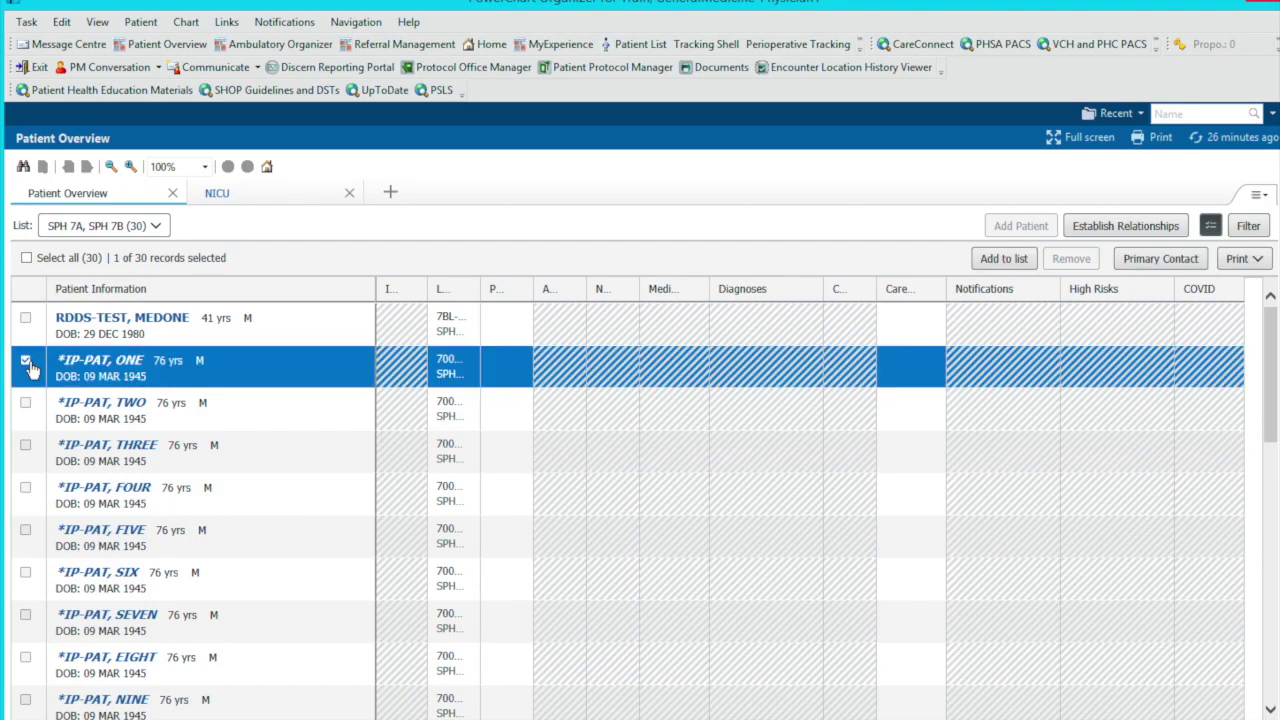
left_click(26, 448)
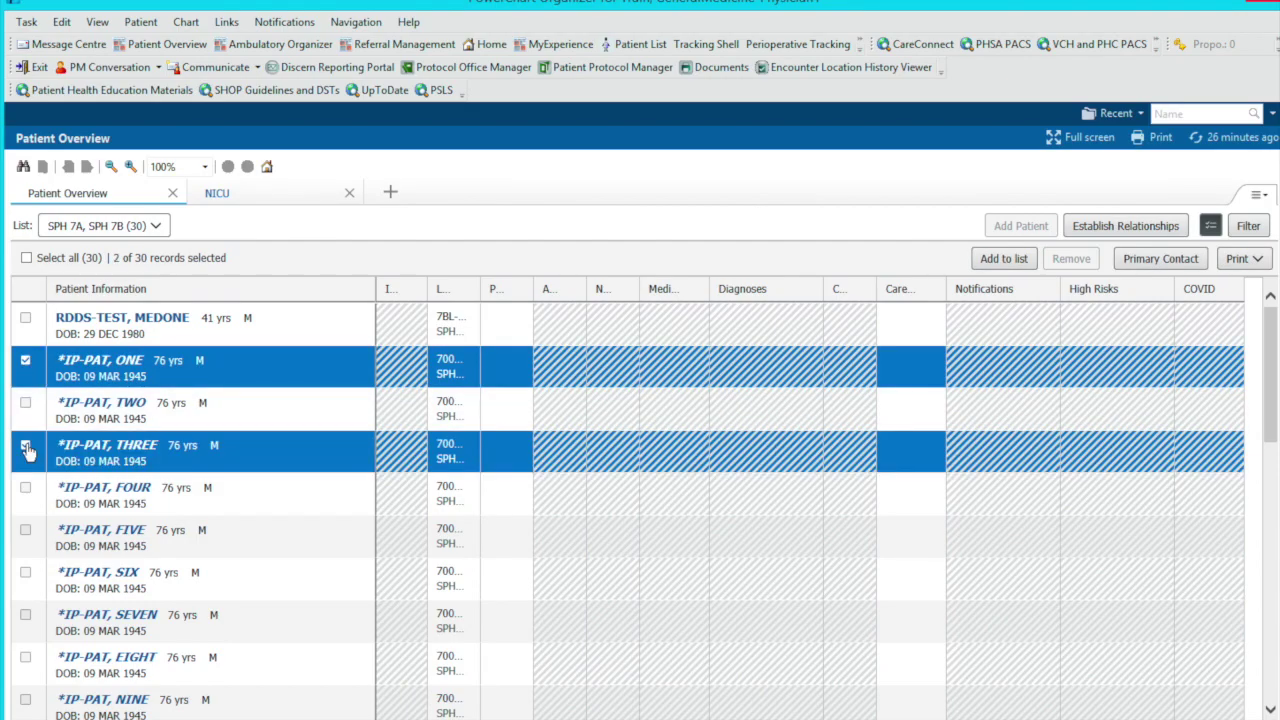
left_click(26, 531)
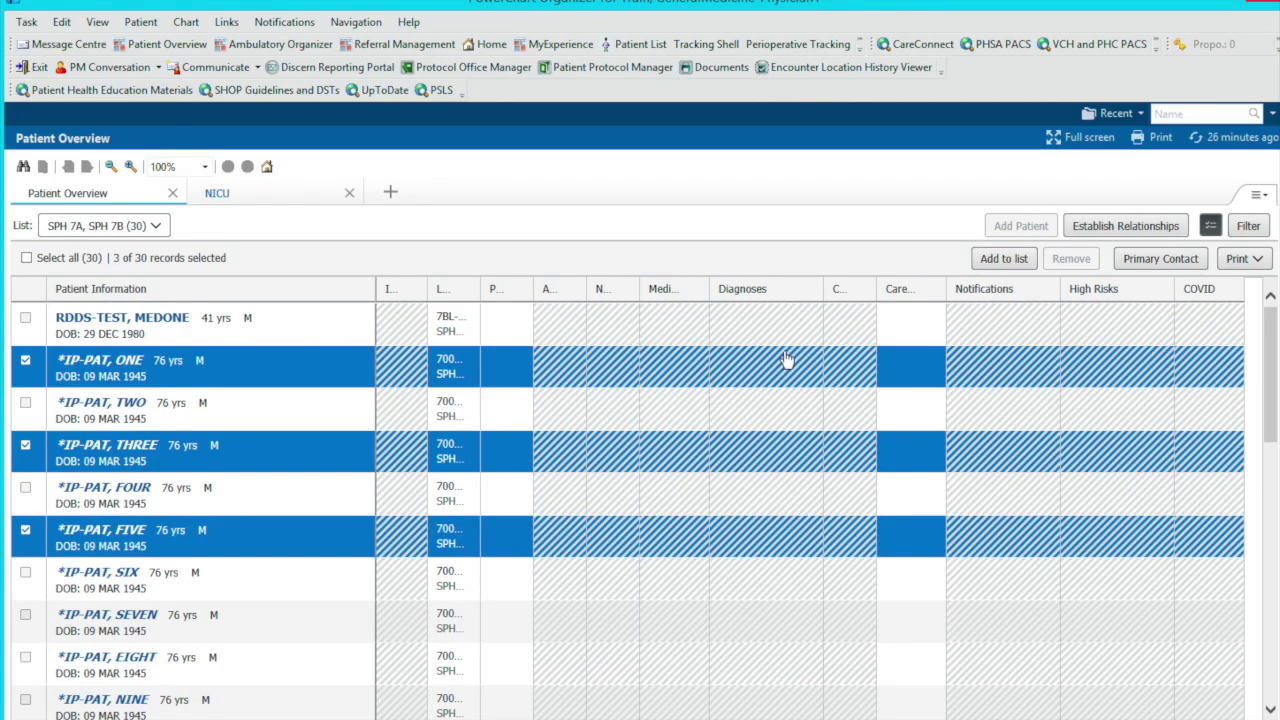
left_click(995, 262)
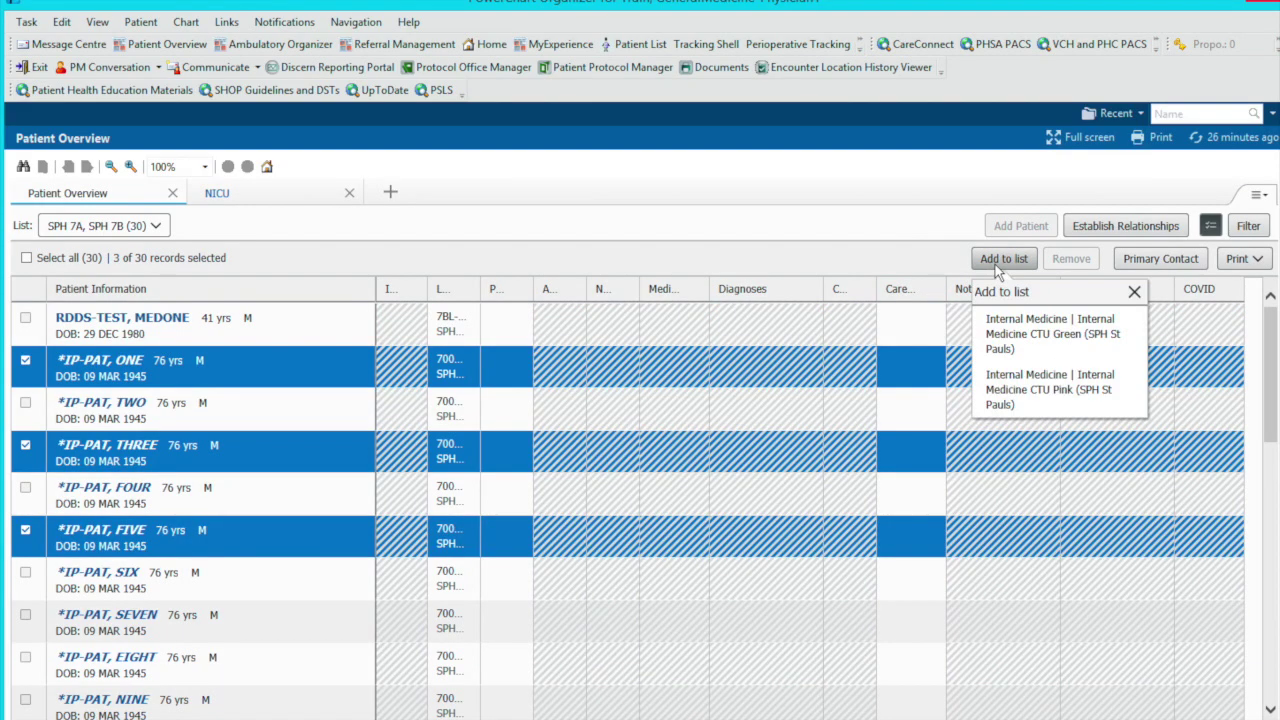
left_click(1035, 341)
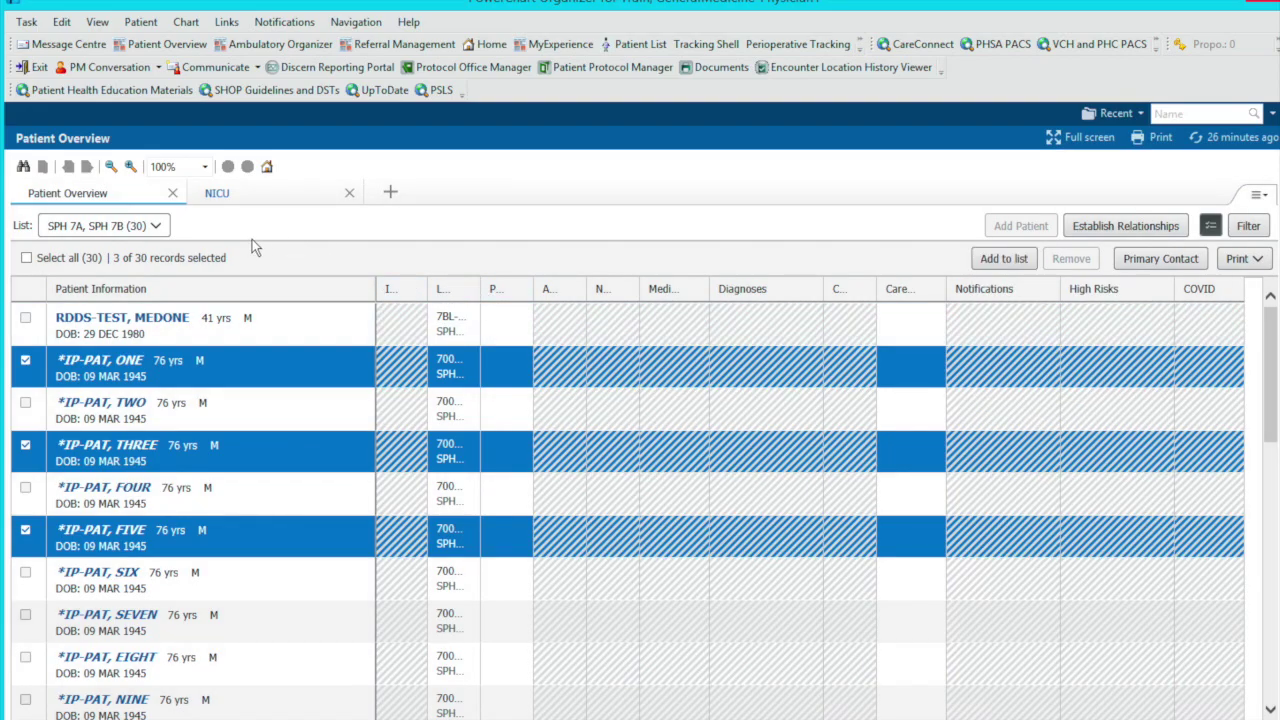
left_click(140, 226)
left_click(115, 272)
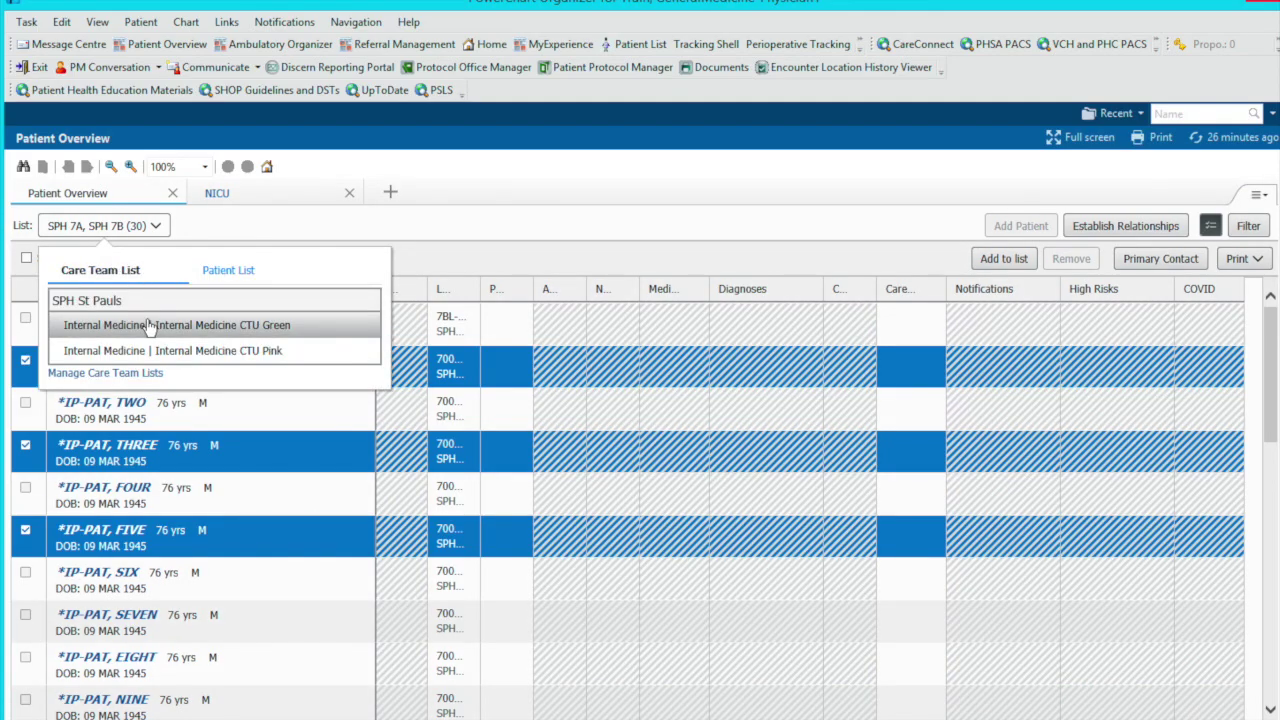
Load the CTU Green list and establish a Consulting Provider relationship with all three patients
left_click(149, 324)
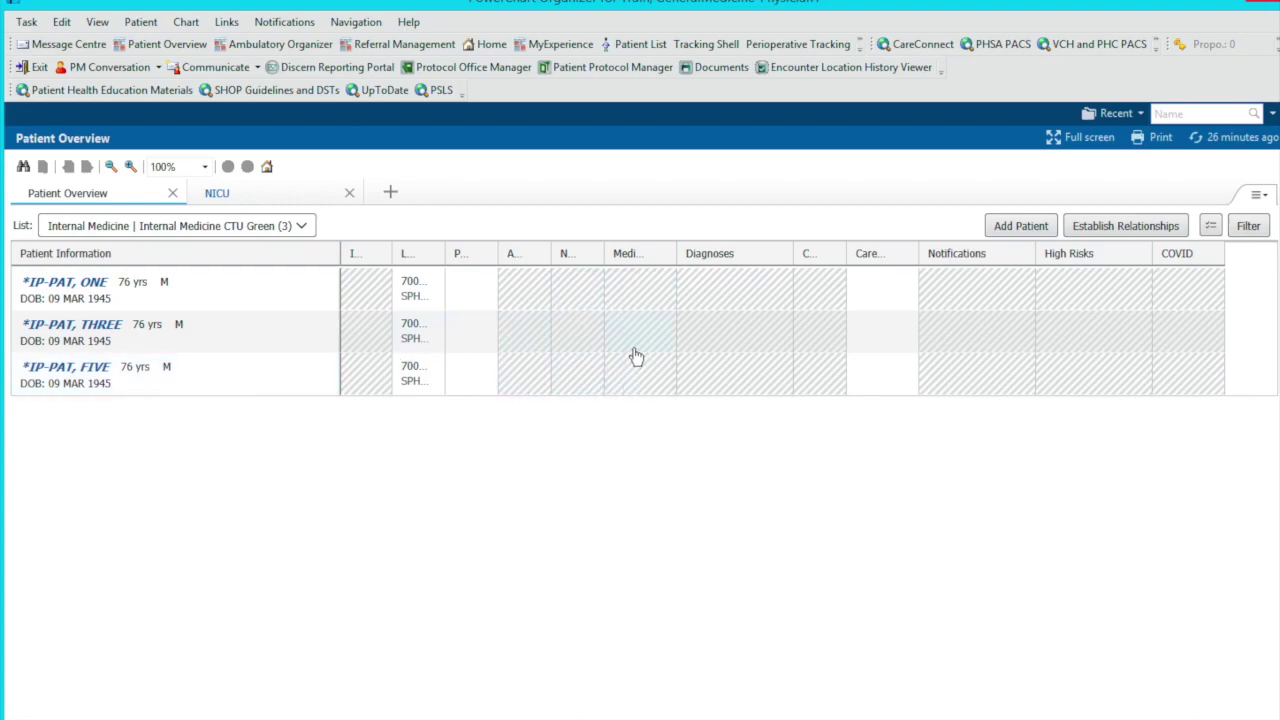
left_click(1209, 227)
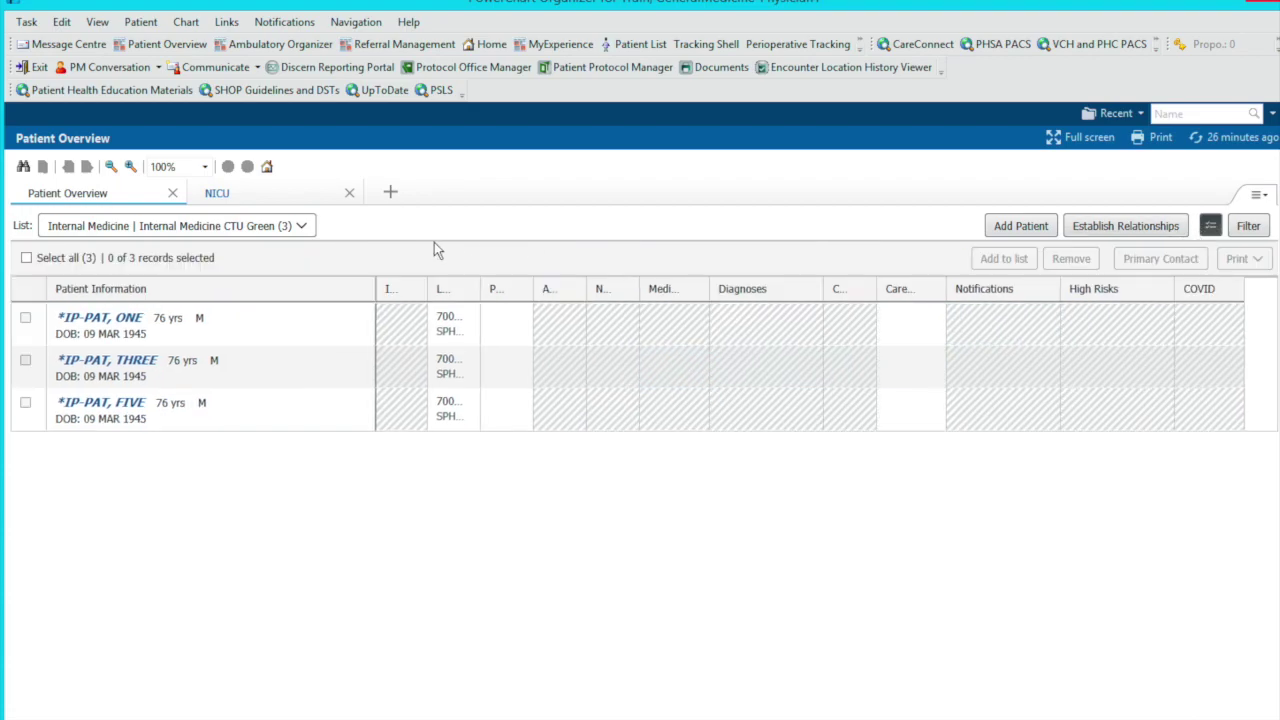
left_click(26, 257)
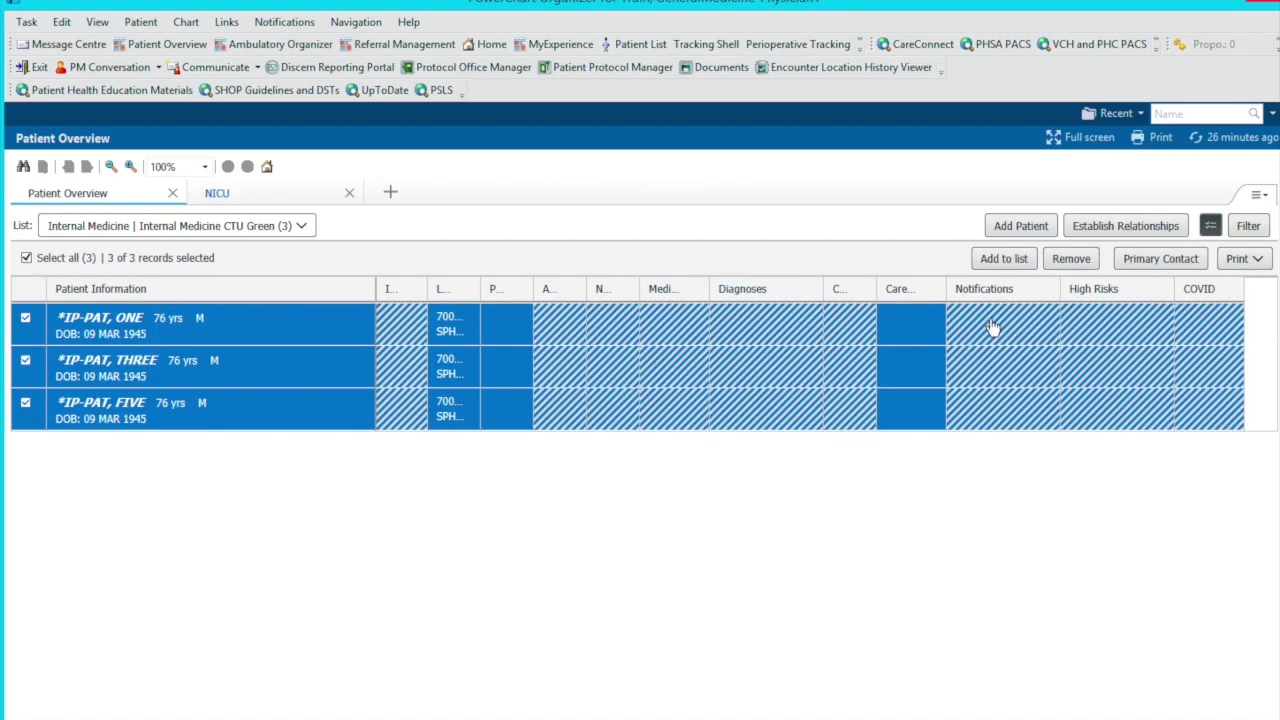
left_click(1122, 232)
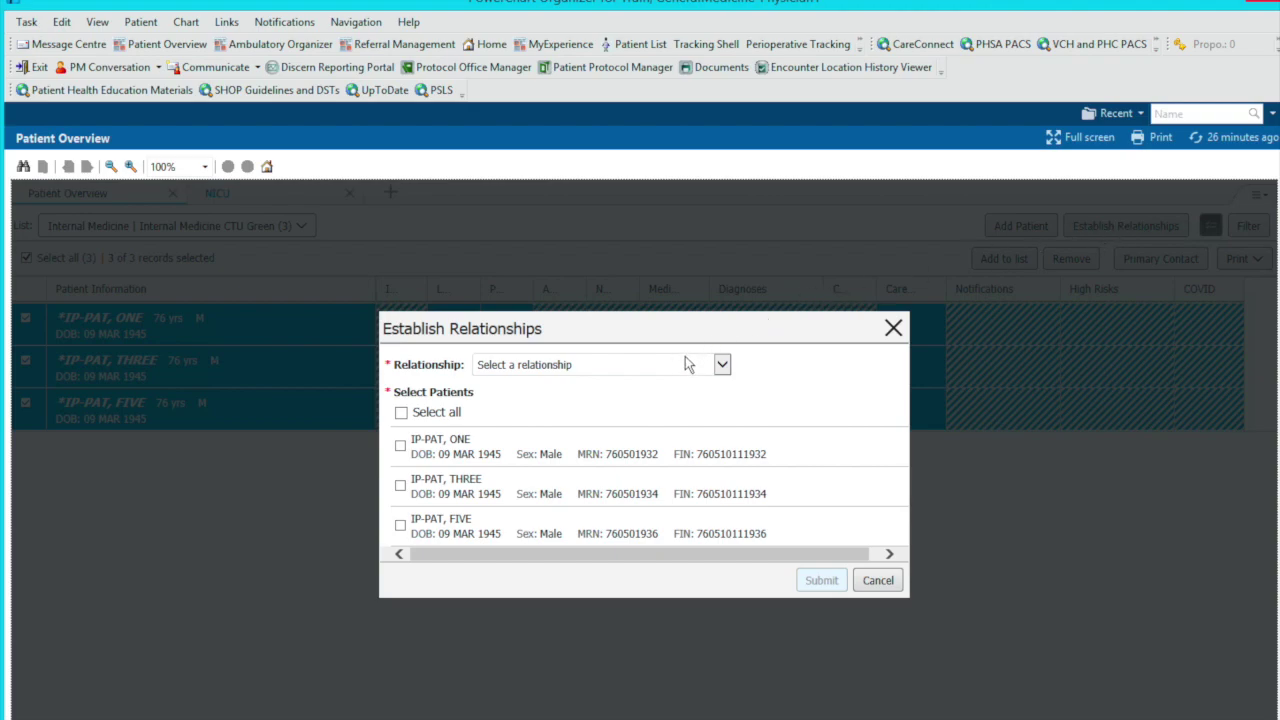
left_click(722, 366)
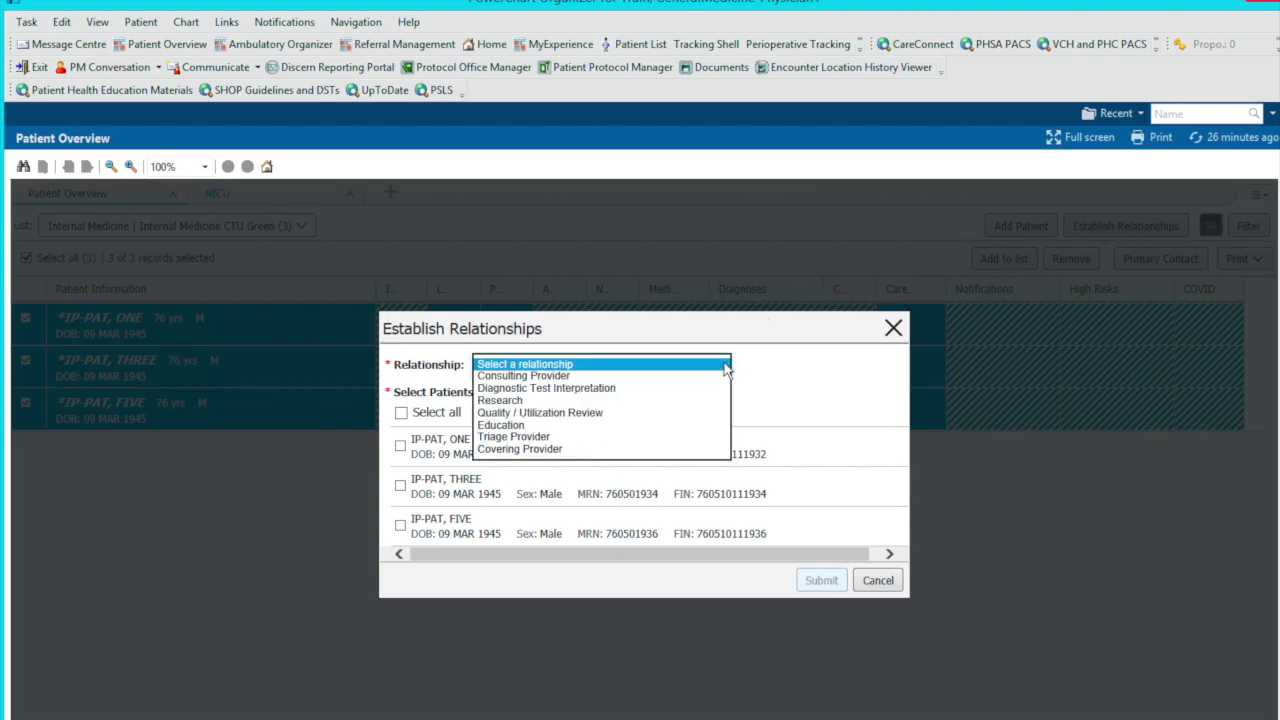
left_click(638, 376)
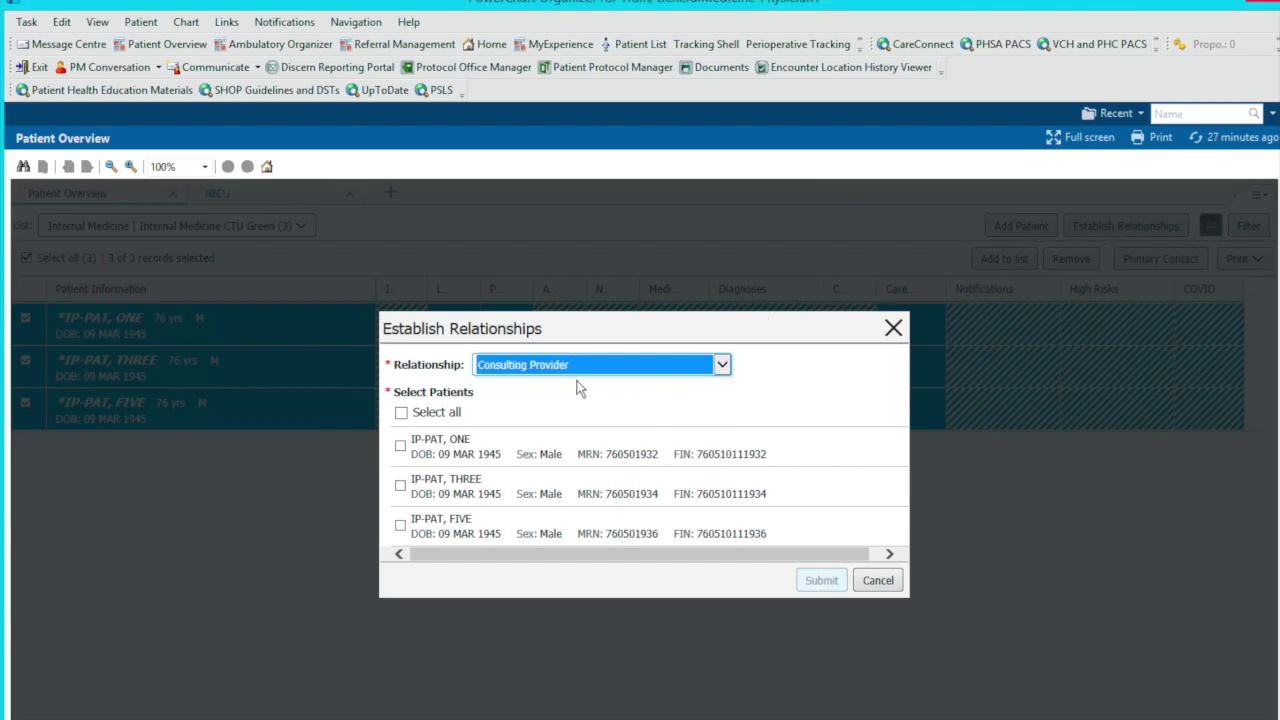
left_click(401, 413)
left_click(821, 580)
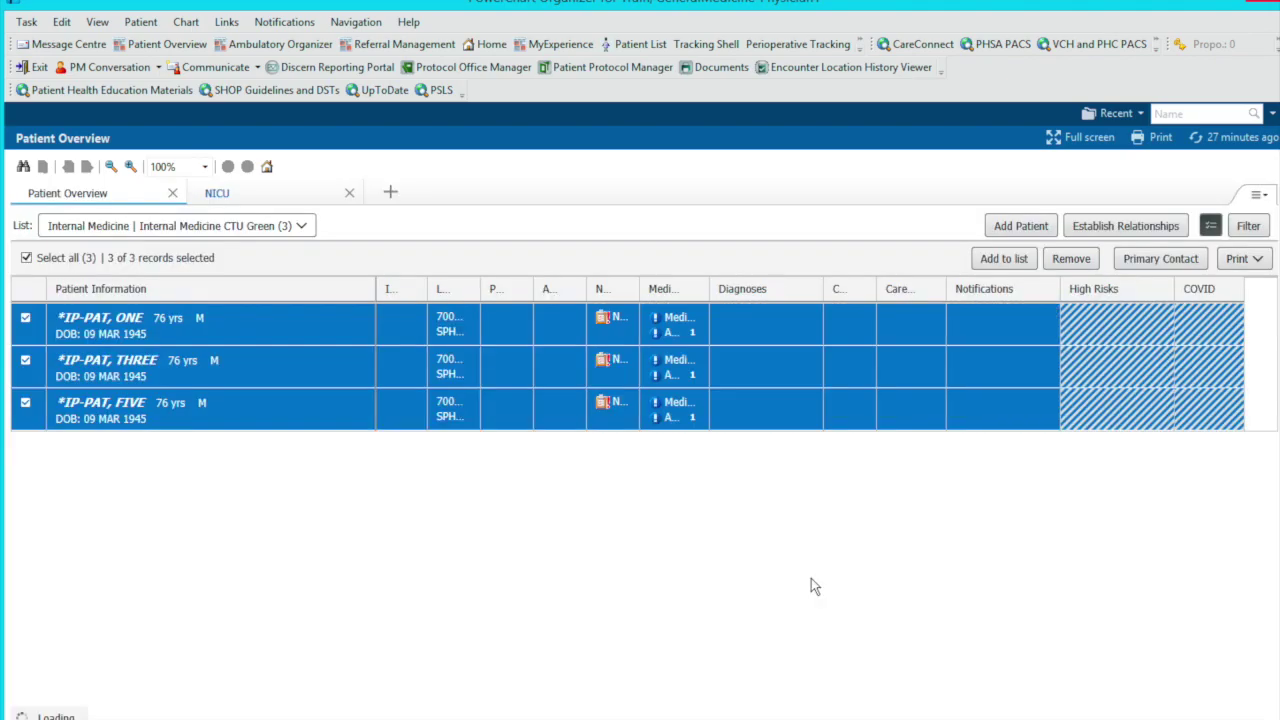
left_click(345, 289)
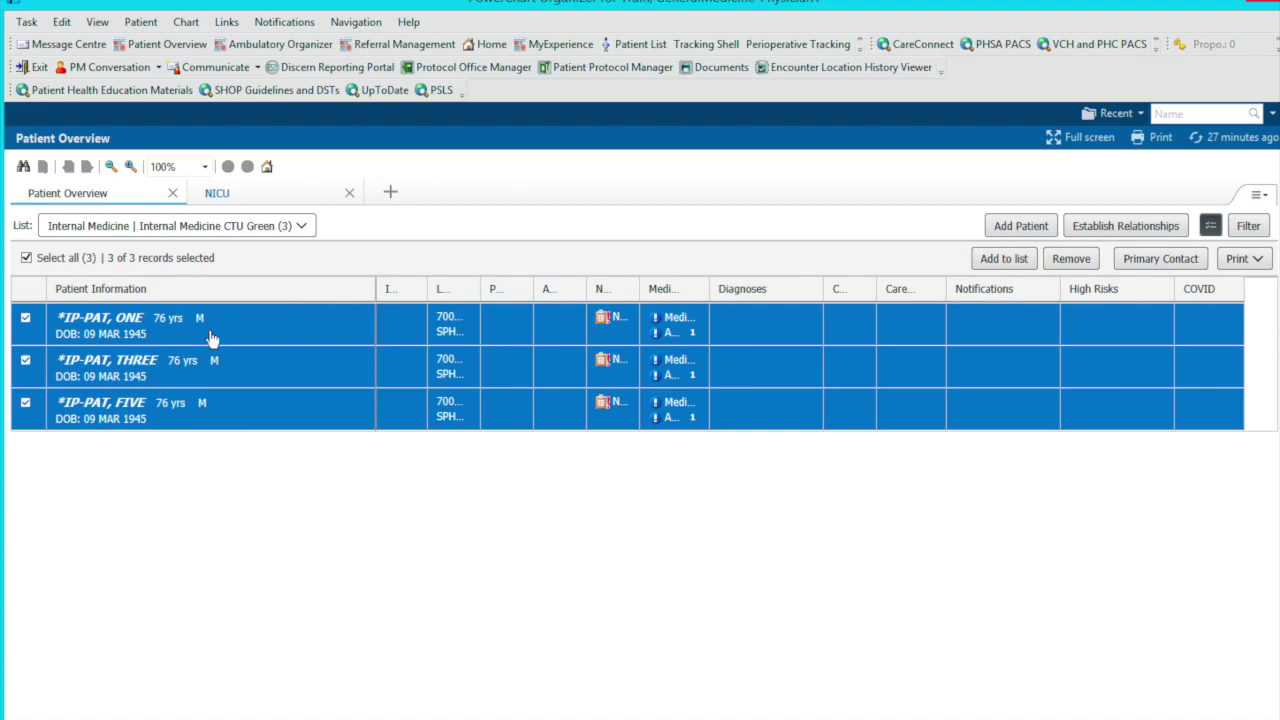
Open IP-PAT, ONE's chart, turn off row selection, and open its I-PASS summary panel
double_click(135, 326)
left_click(1212, 228)
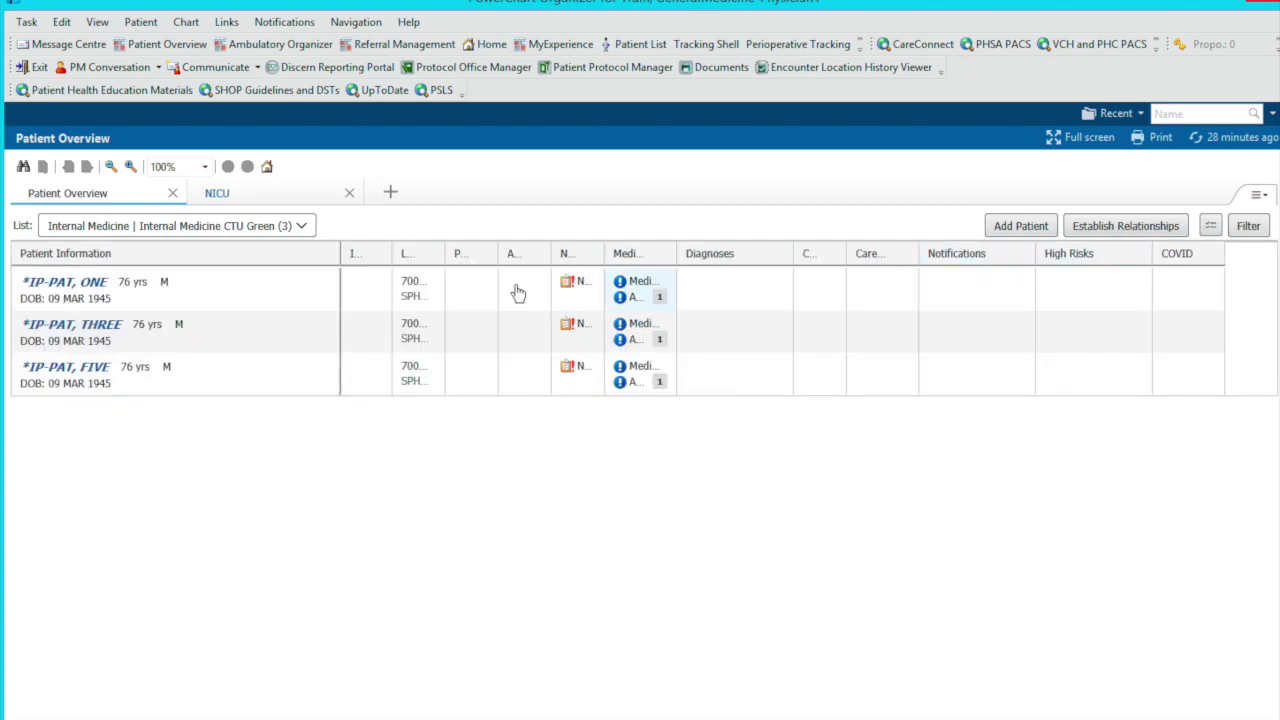
left_click(281, 297)
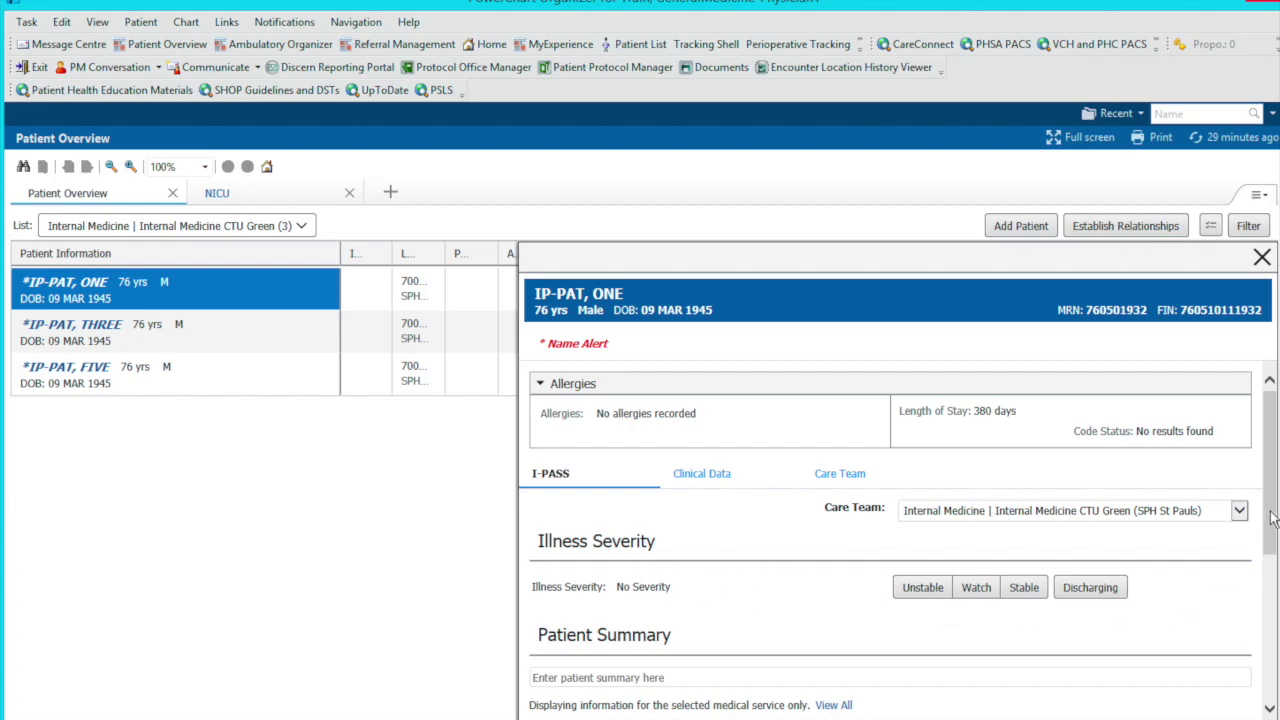
Review the empty I-PASS Actions and Situational Awareness sections, then switch to Clinical Data
scroll(1272, 517, "down", 2)
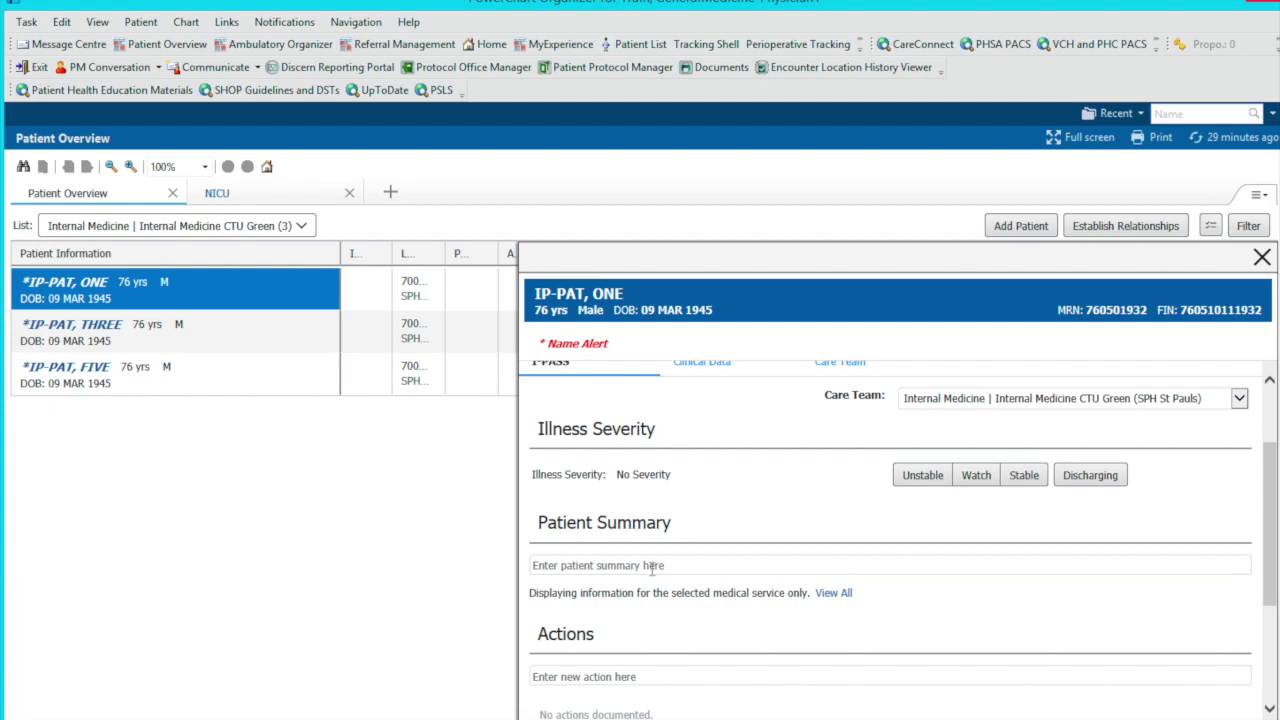
left_click_drag(1272, 504, 1268, 608)
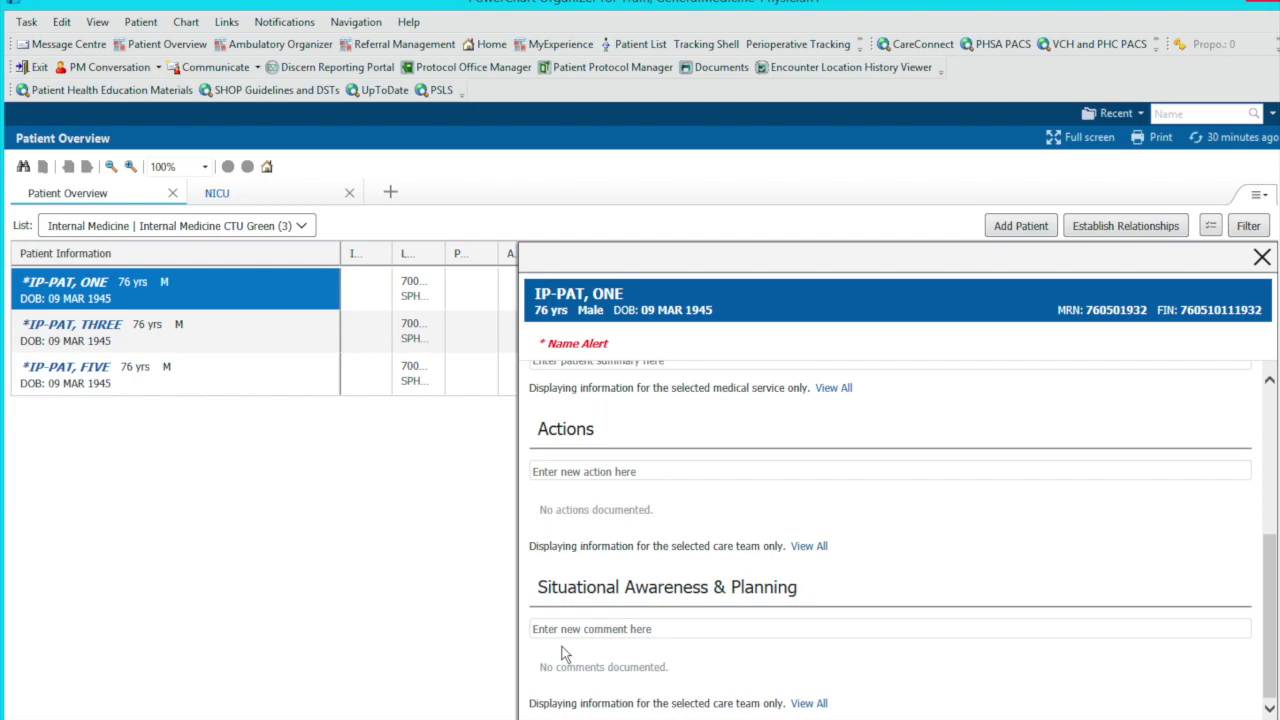
scroll(731, 383, "up", 5)
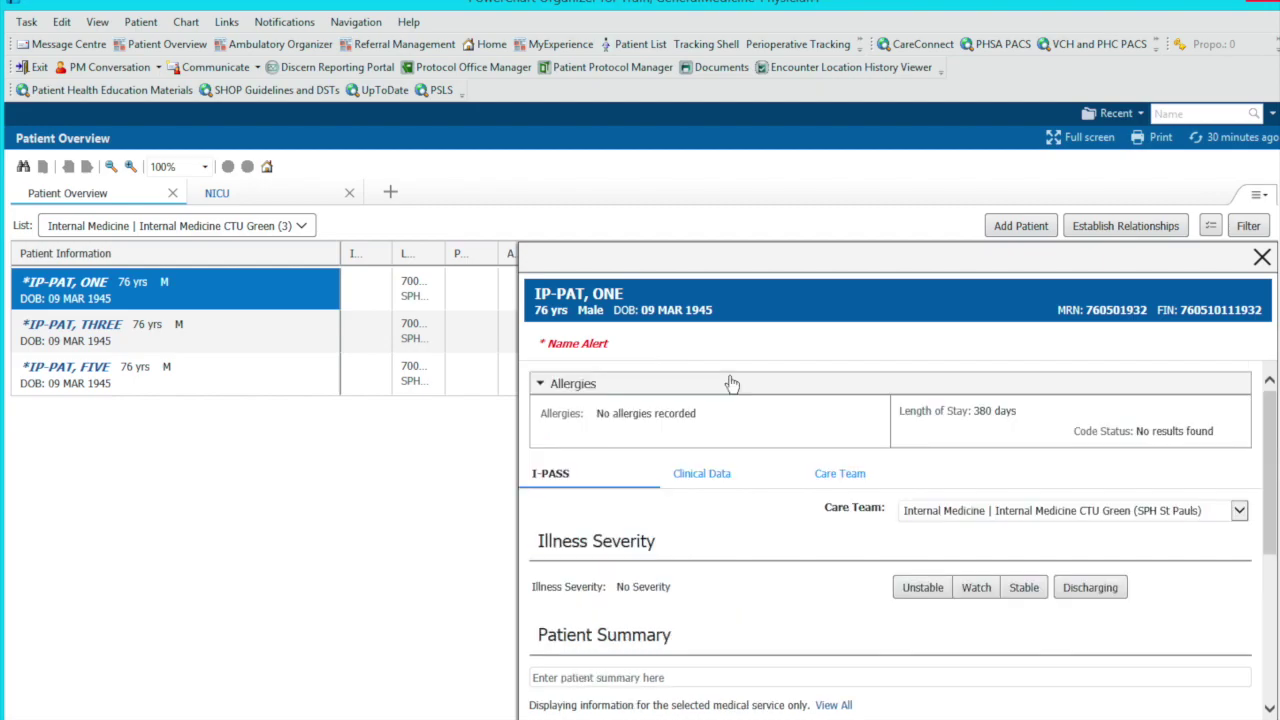
left_click(706, 473)
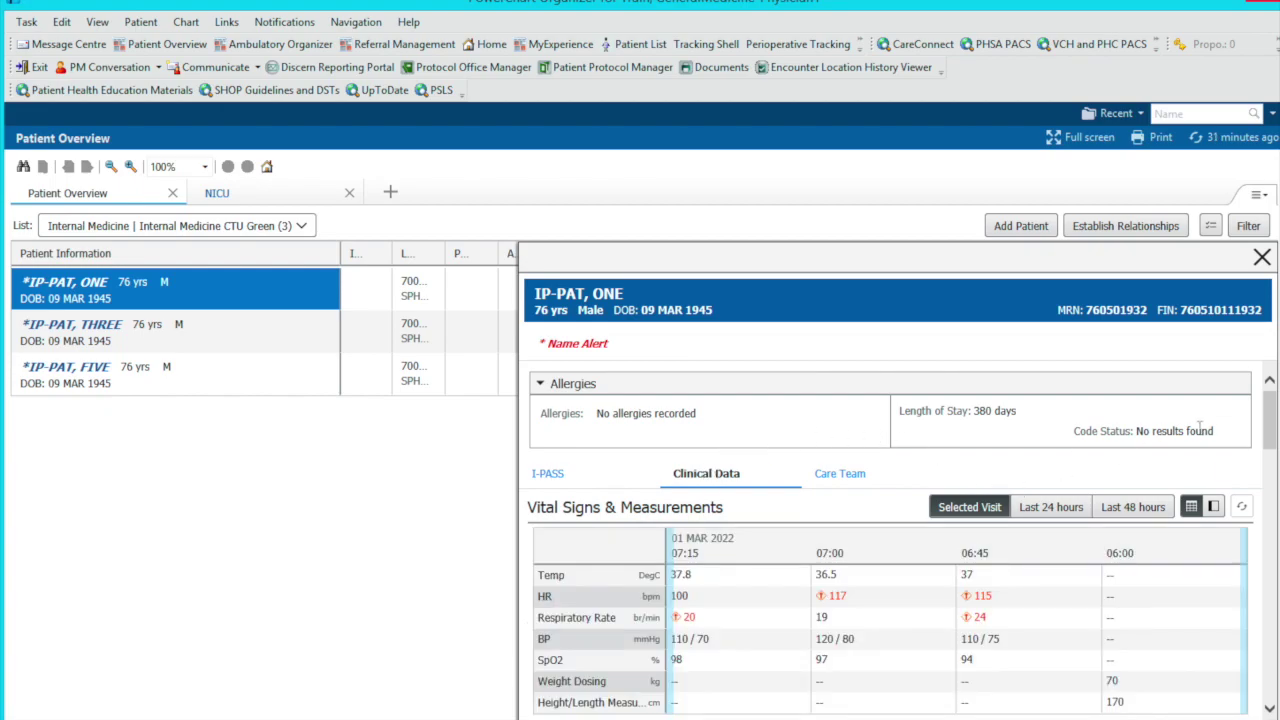
Scroll the vital signs and measurements table, then switch to the Care Team tab
mouse_move(1269, 420)
left_mouse_down()
mouse_move(1277, 580)
mouse_move(1269, 398)
left_mouse_up()
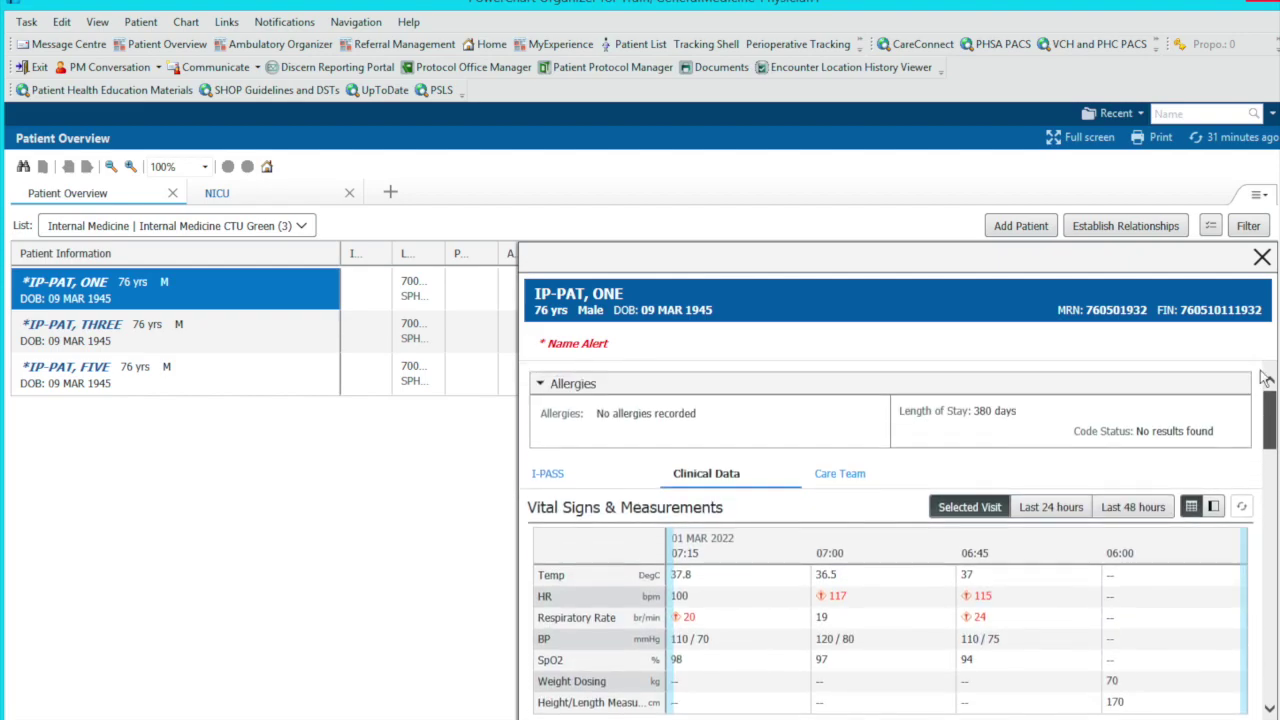
left_click(857, 476)
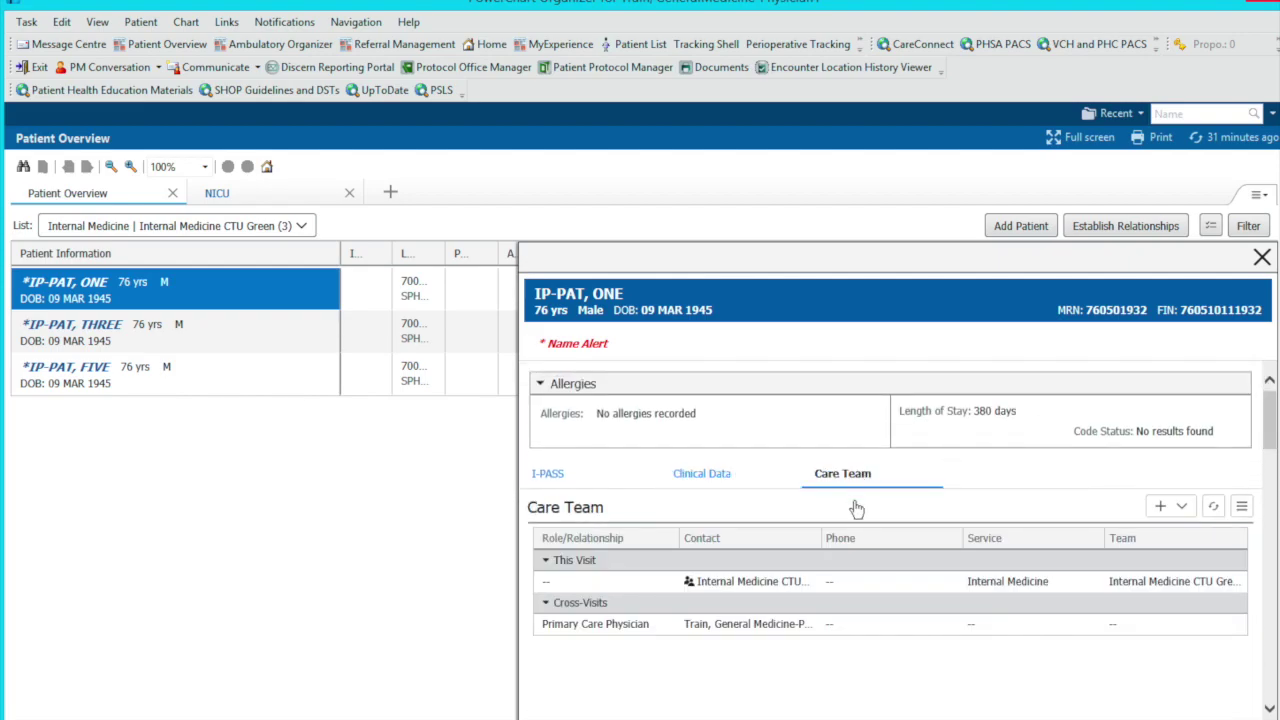
Open Assign Provider Team from the Care Team menu, dismiss it unchanged, and close the panel
left_click(1170, 508)
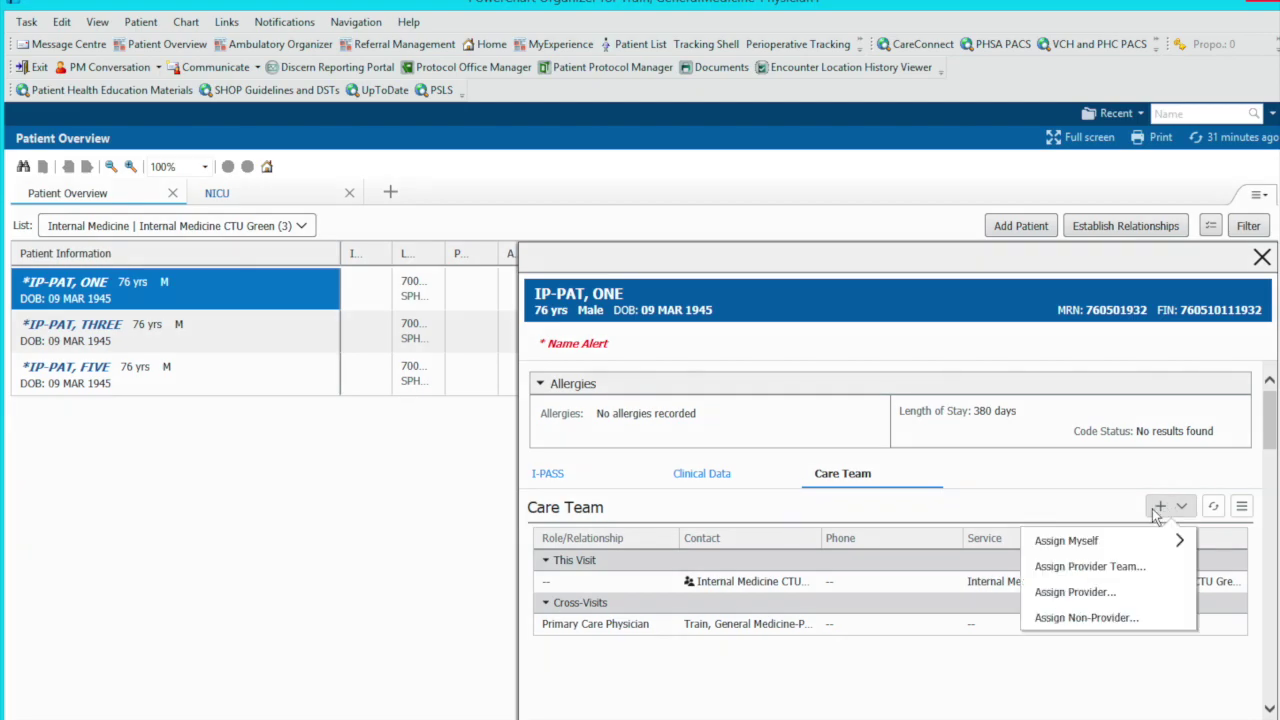
left_click(1114, 567)
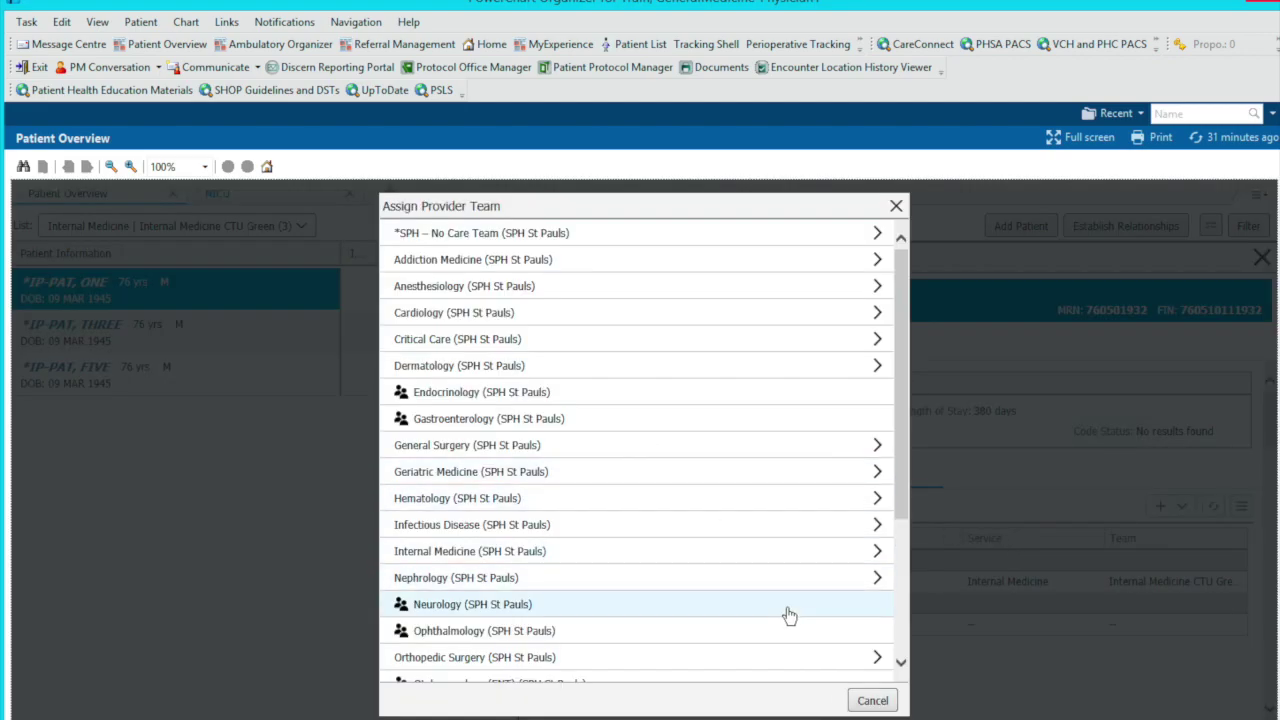
left_click(896, 208)
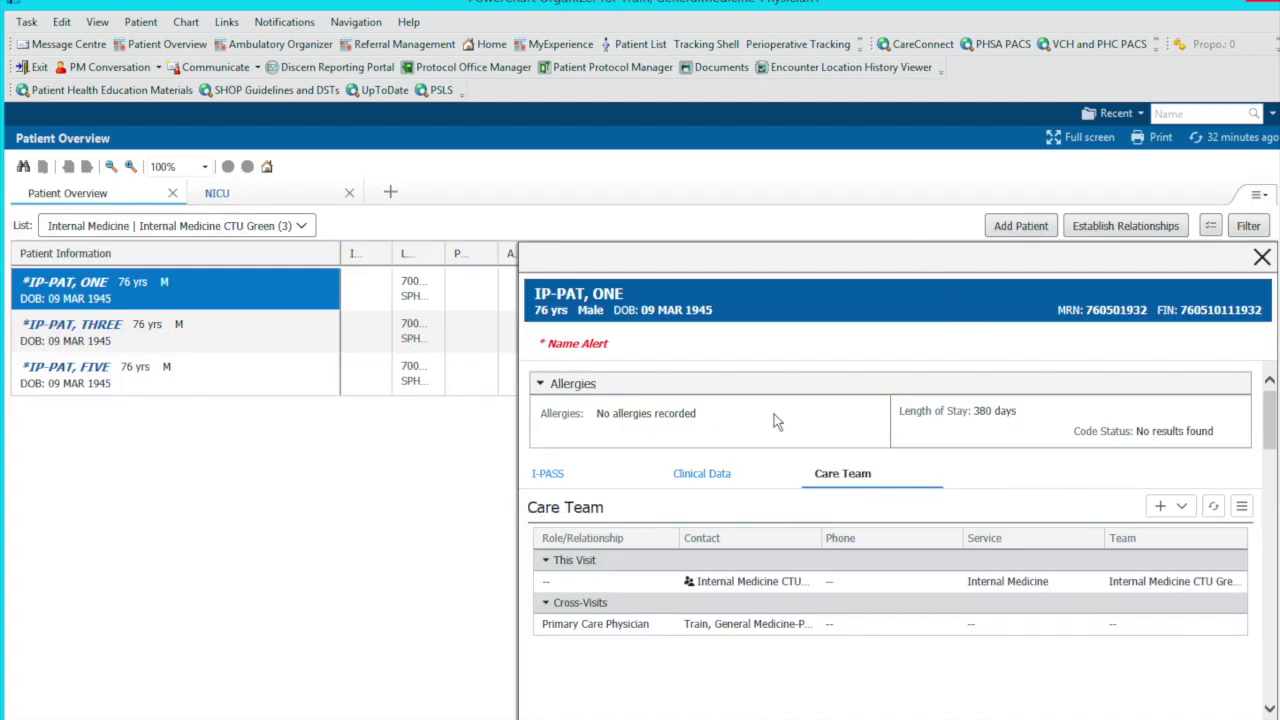
left_click(1261, 258)
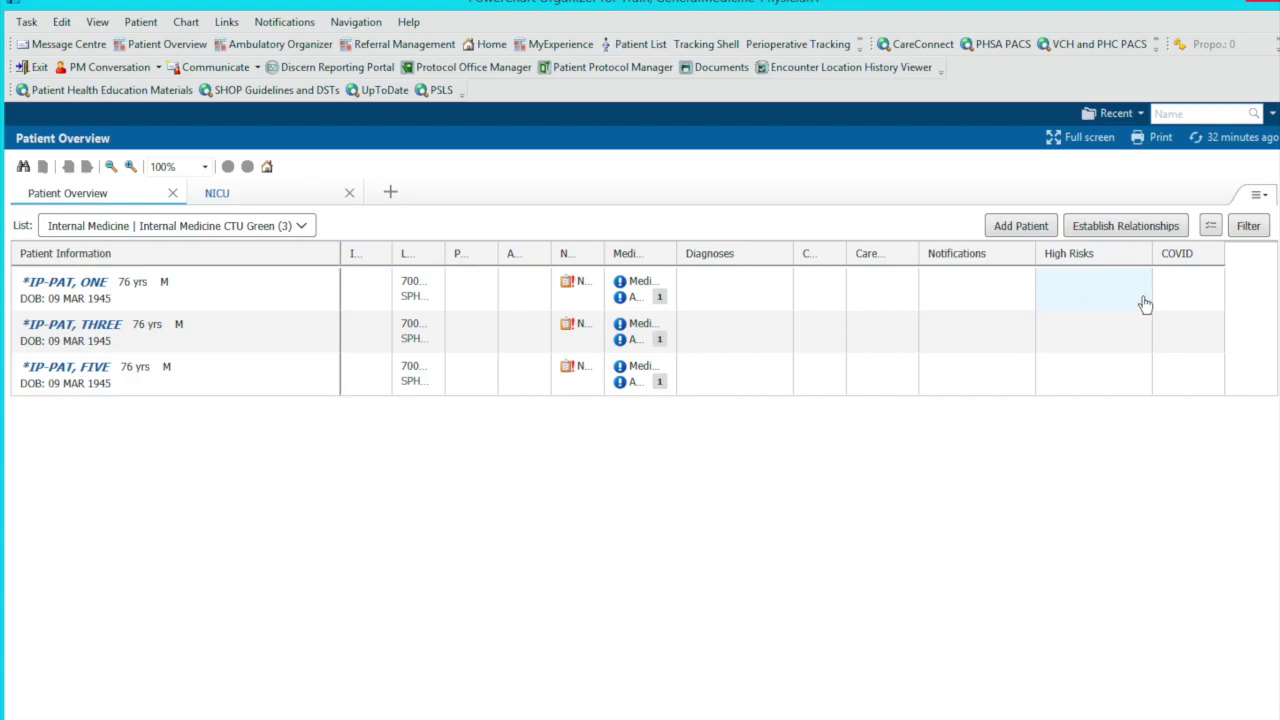
Turn on row selection, select all three CTU Green patients, and show the Print formats
left_click(1211, 232)
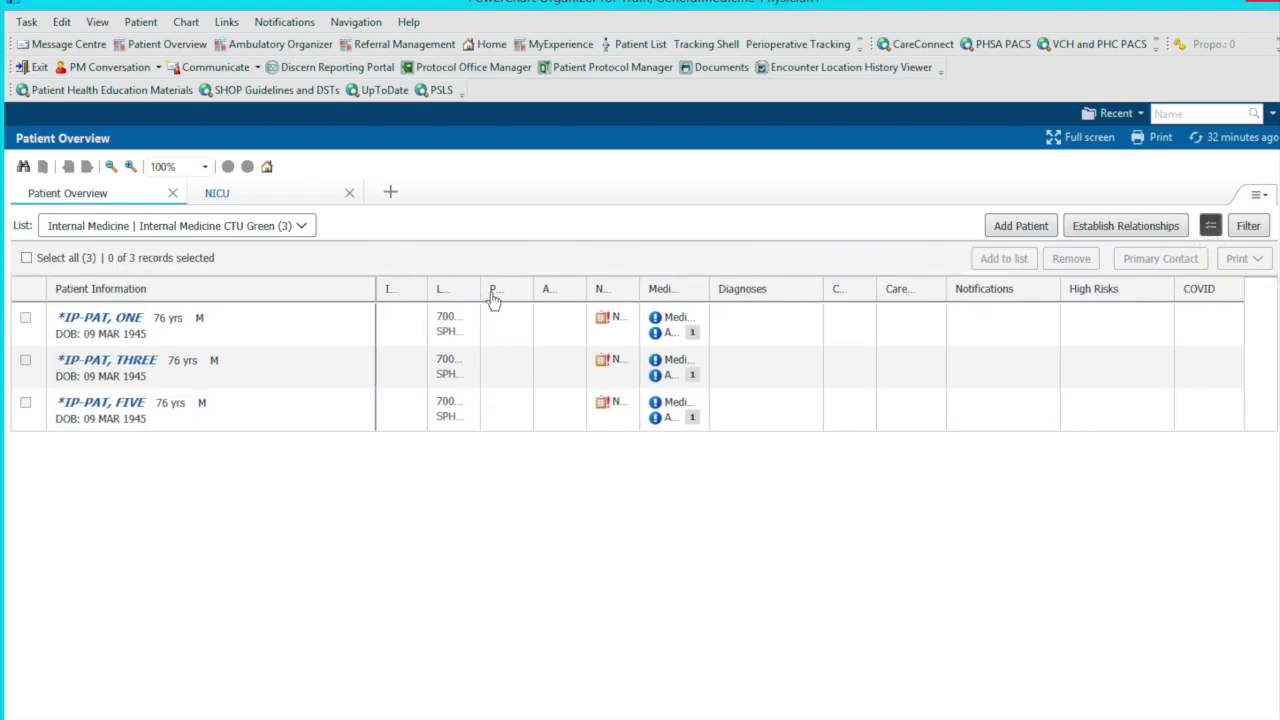
left_click(58, 264)
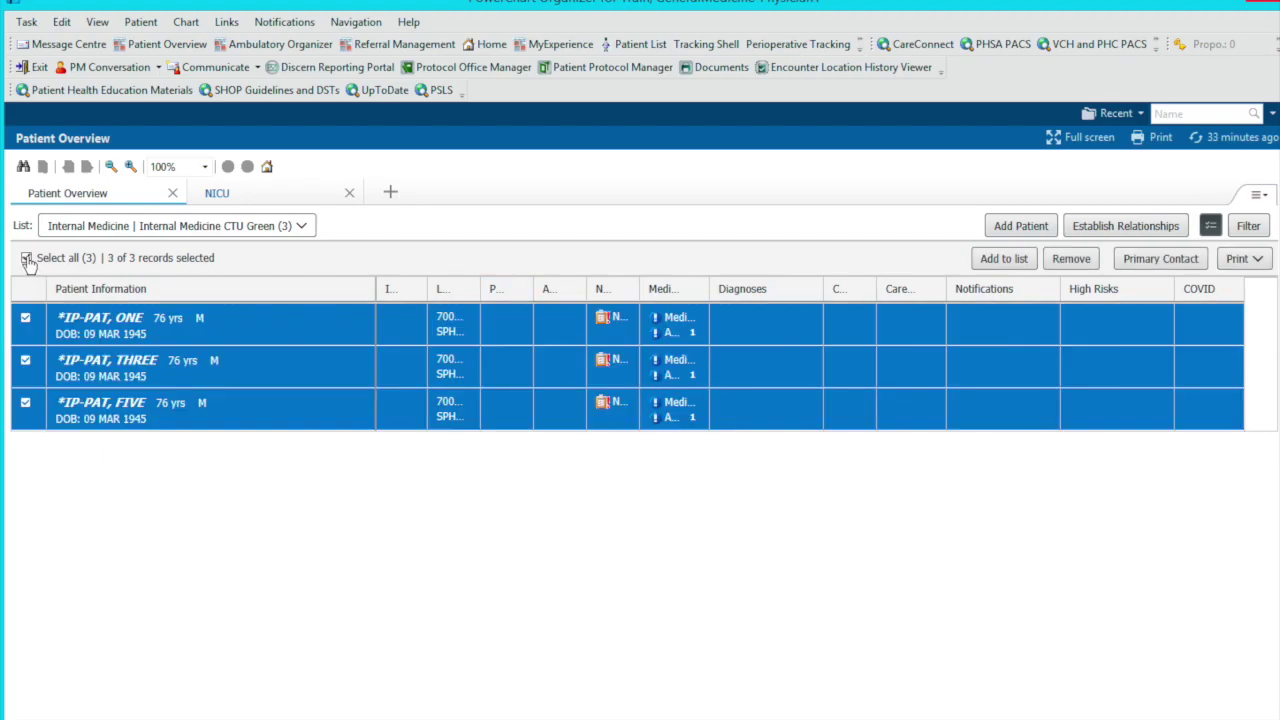
left_click(1237, 262)
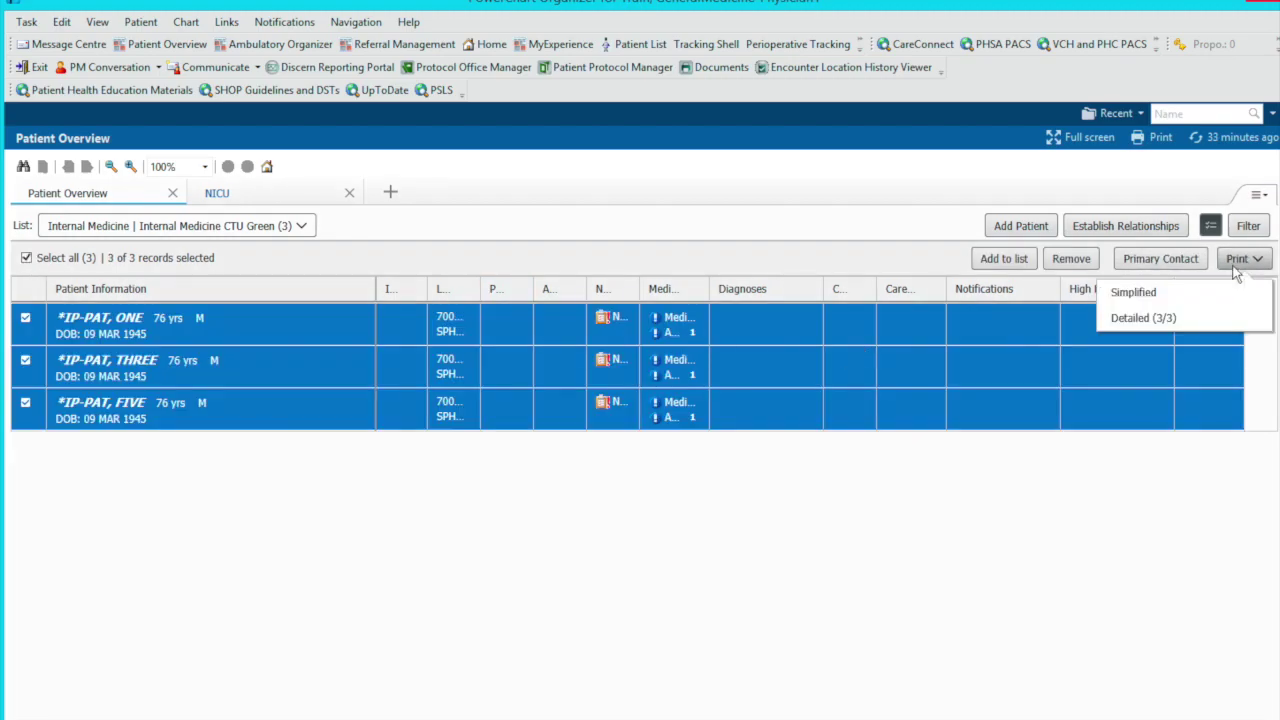
Print the Detailed (3/3) Physician Handoff report for the CTU Green patients
left_click(1150, 318)
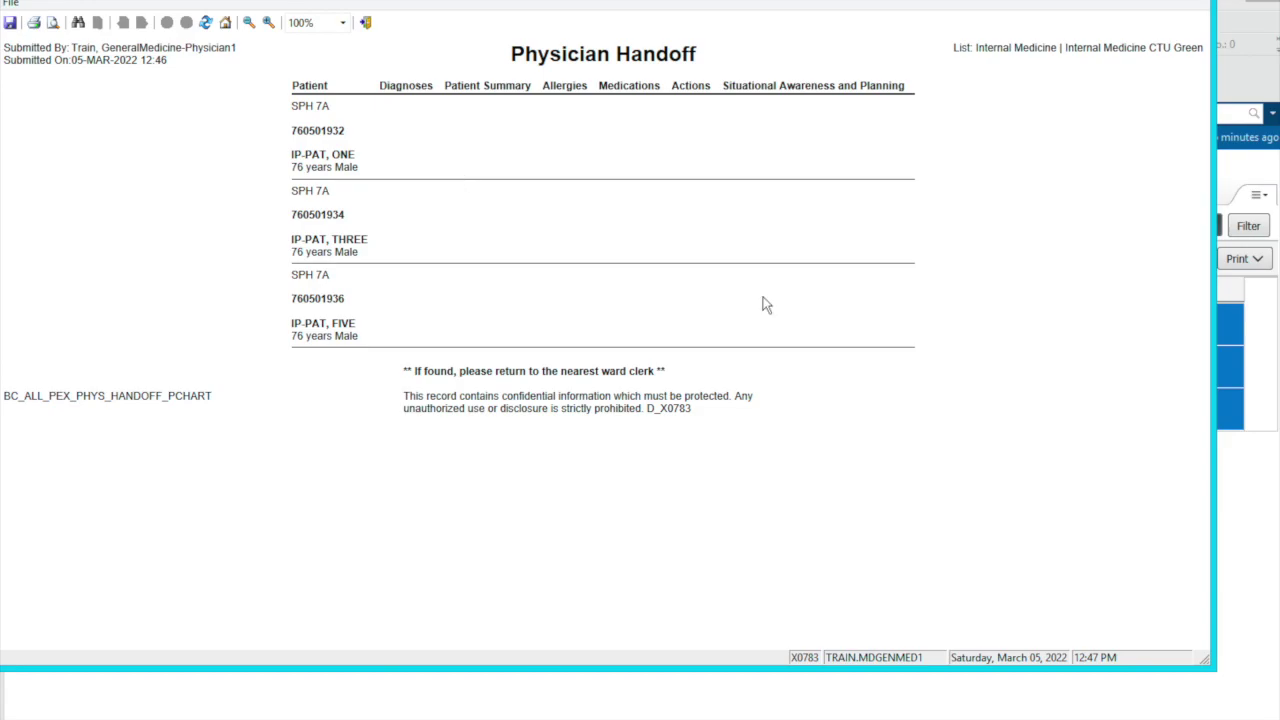
Open the first CTU Green patient's chart at the Rounding view's Team Communication section
left_click(1196, 1)
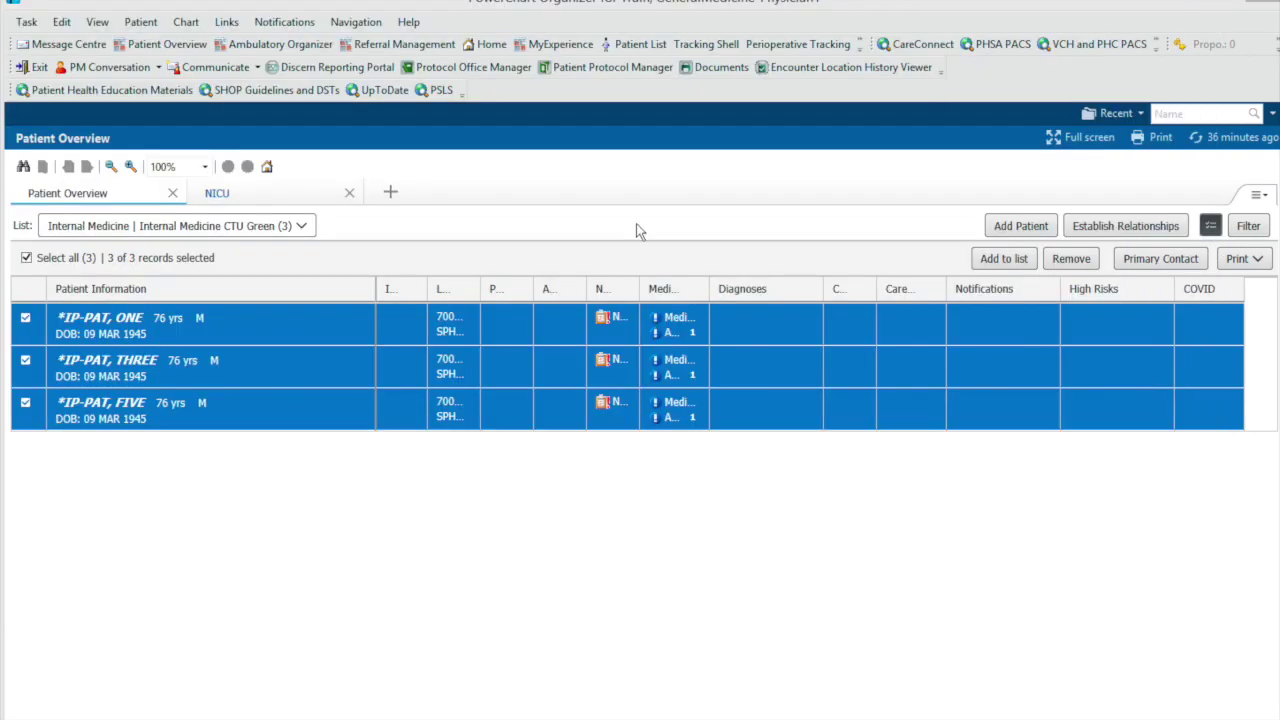
left_click(124, 320)
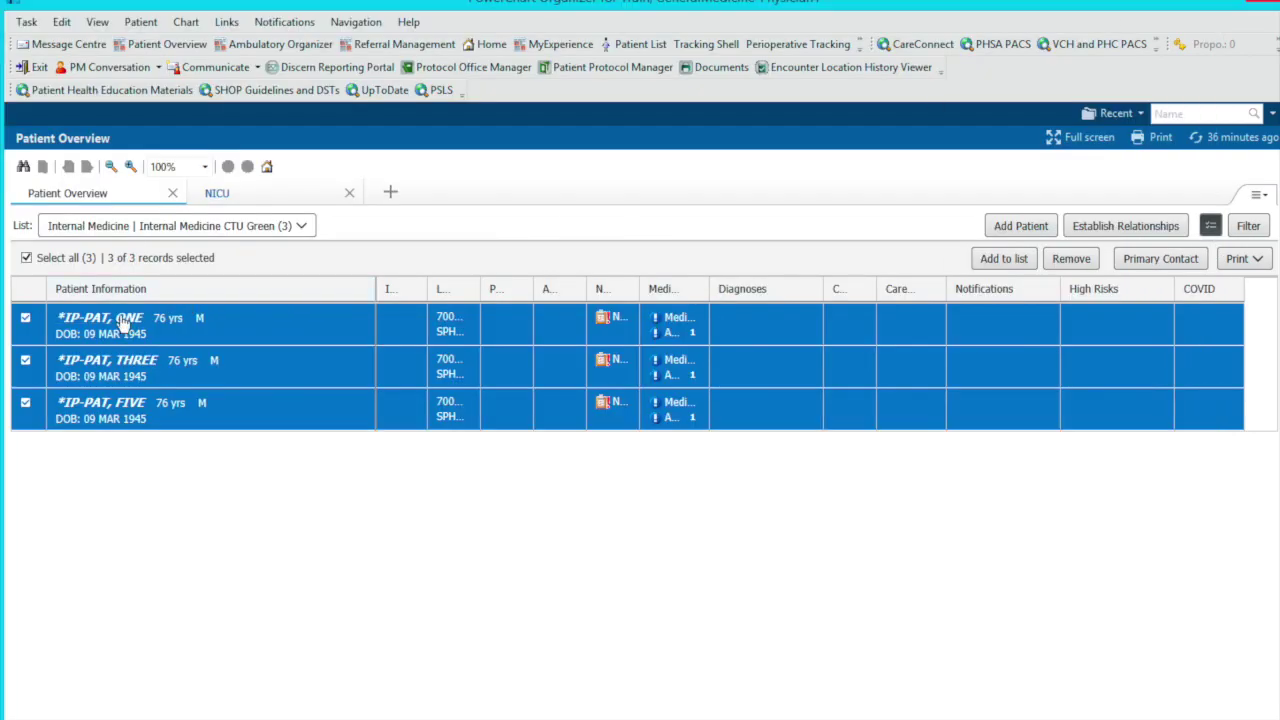
left_click(124, 320)
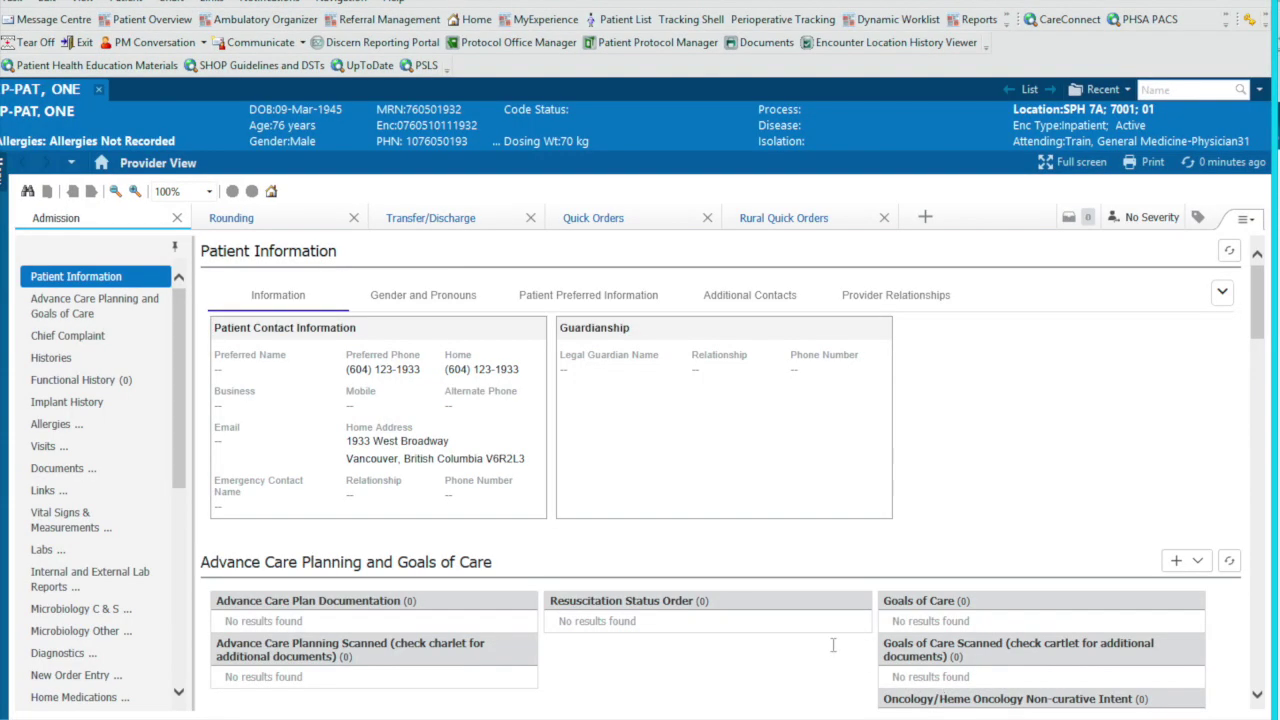
left_click(254, 223)
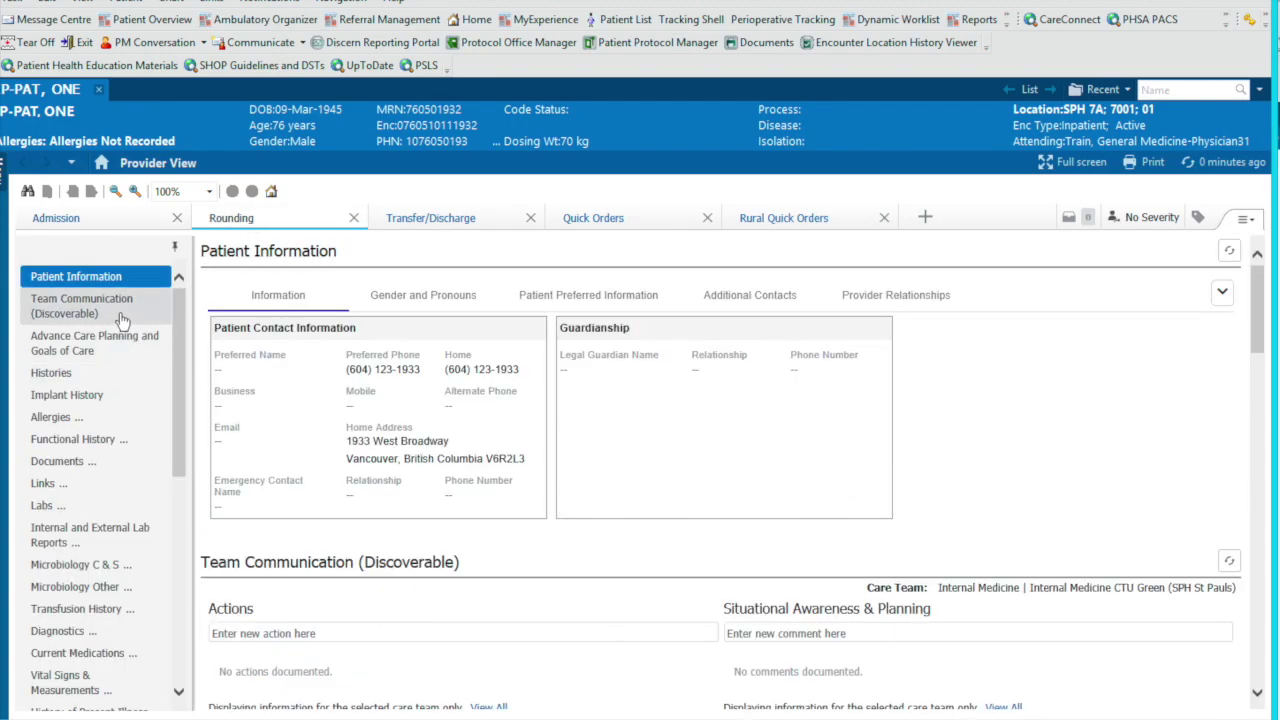
left_click(121, 320)
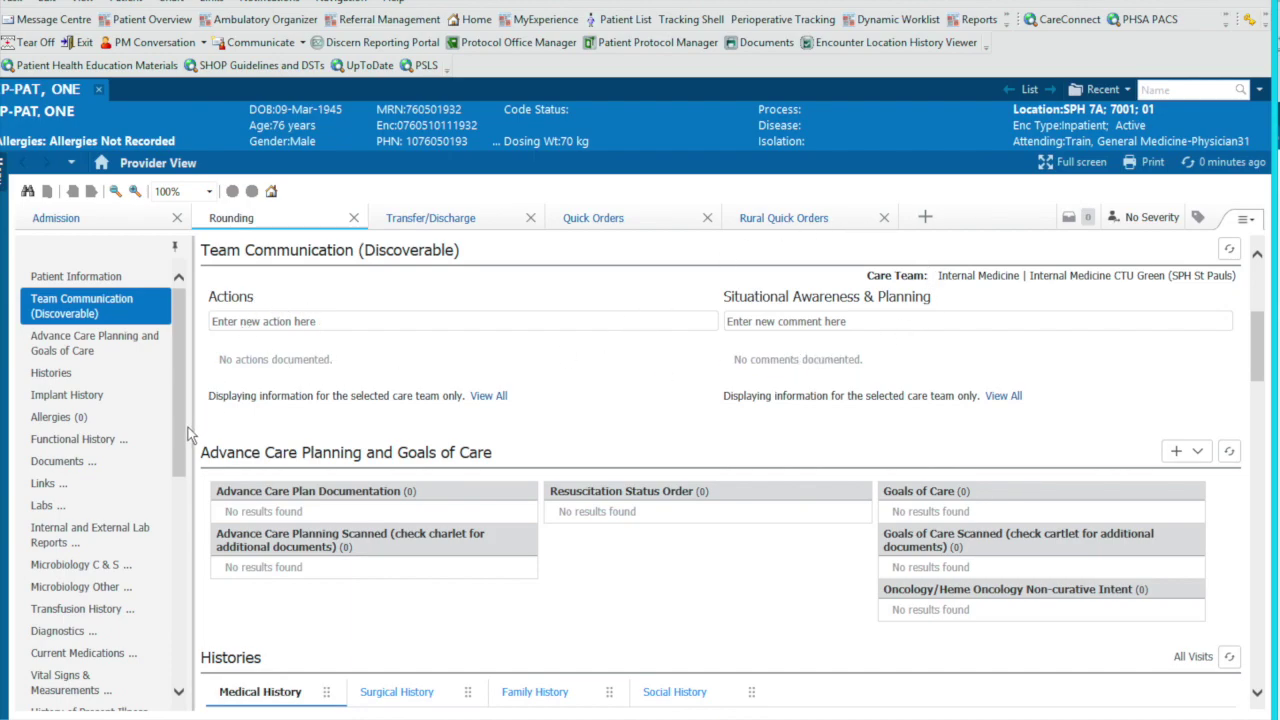
left_click_drag(181, 436, 182, 557)
Replace the patient's Internal Medicine CTU Green care team with Internal Medicine CTU Yellow
left_click(92, 612)
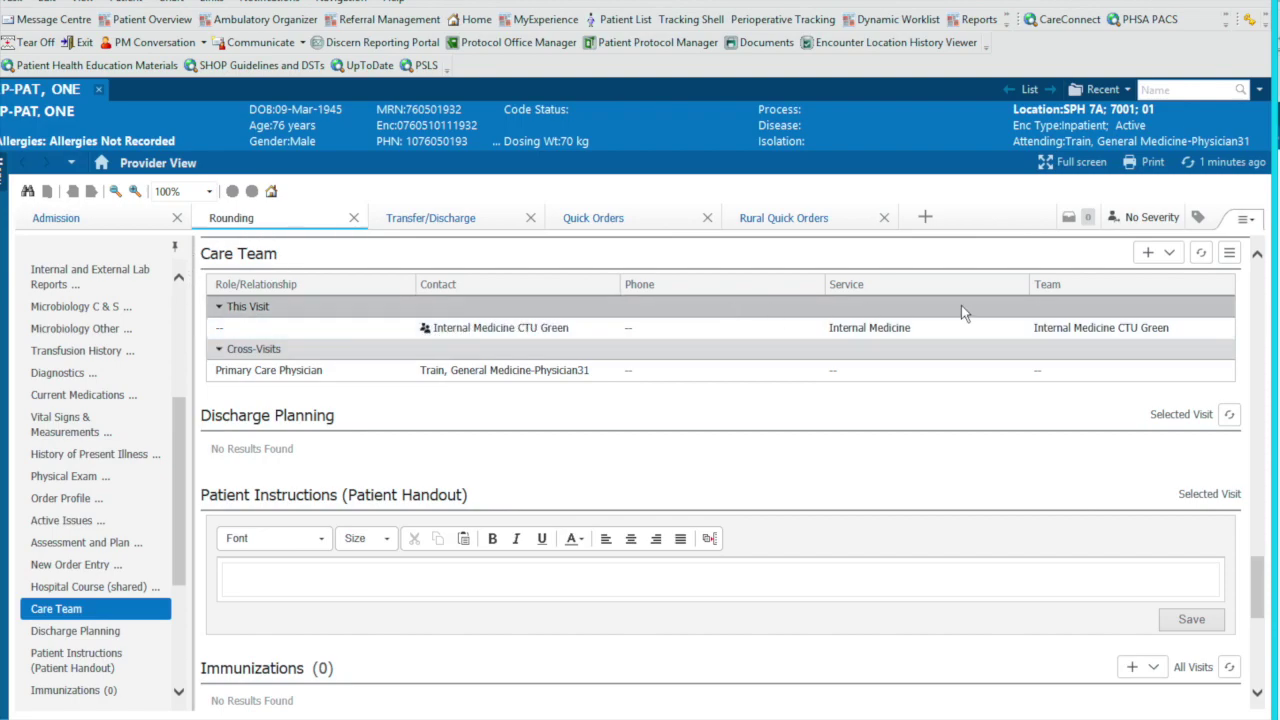
left_click(1070, 329)
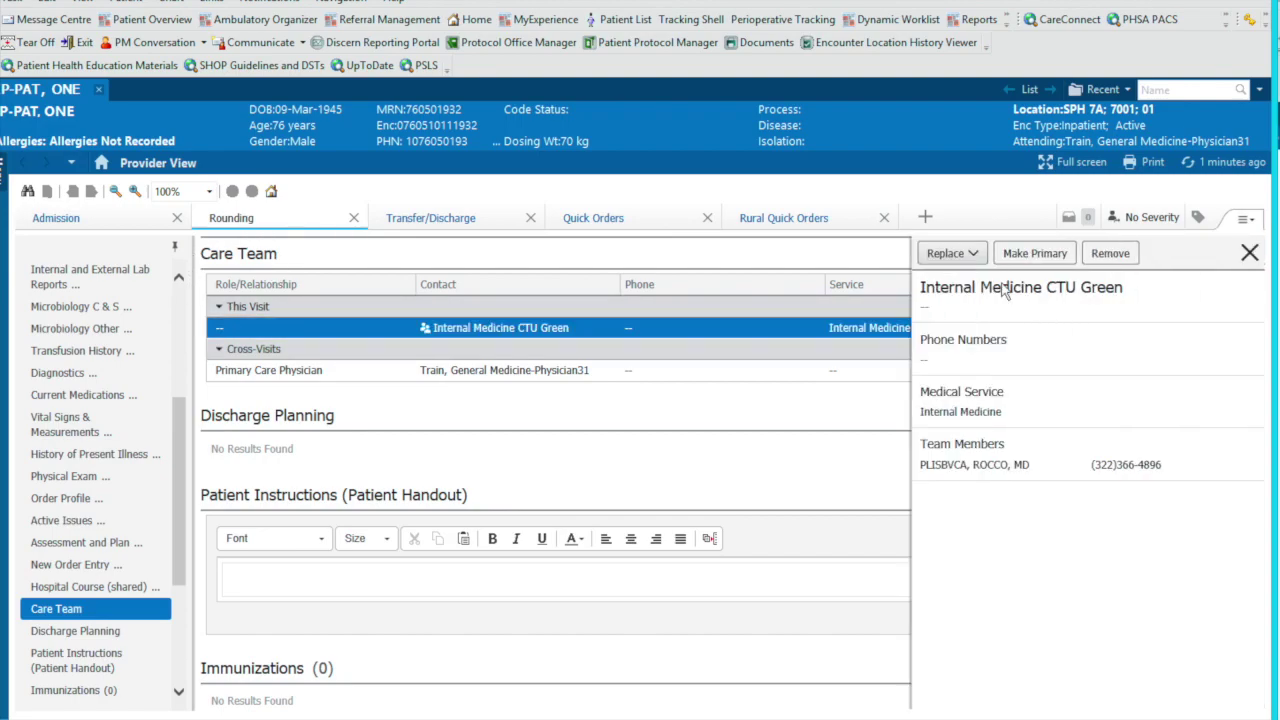
left_click(974, 255)
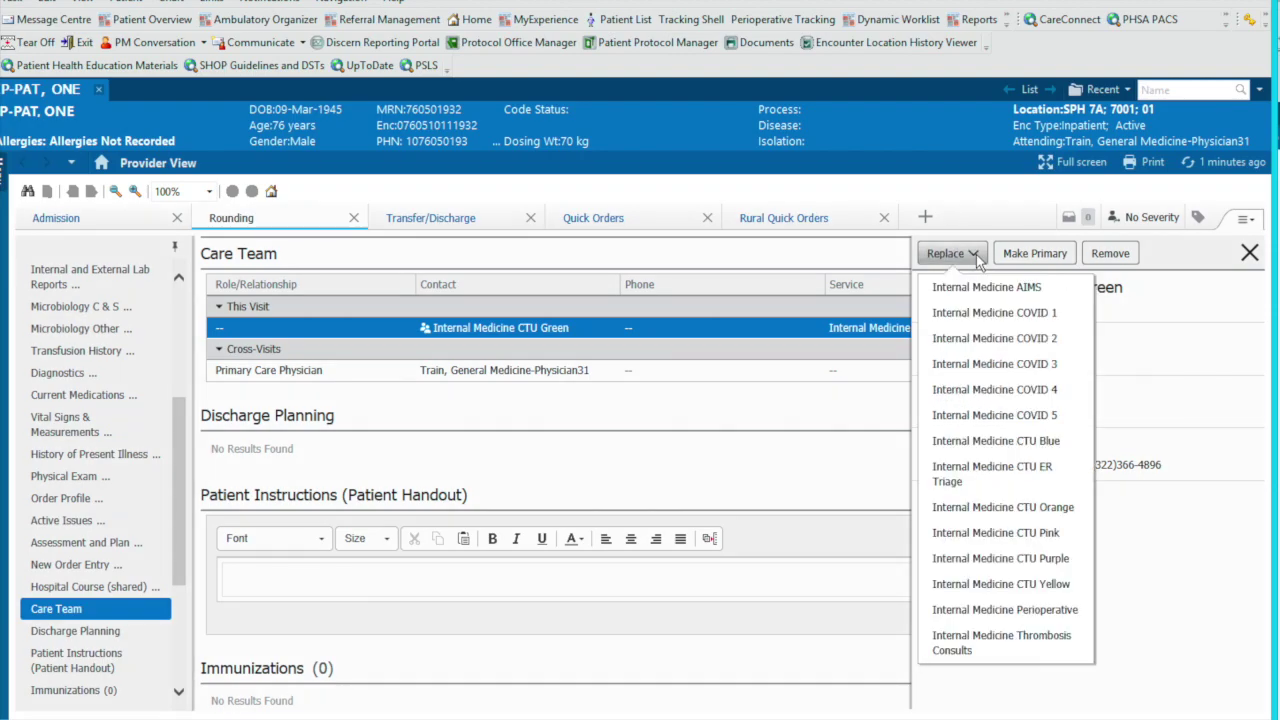
left_click(1003, 585)
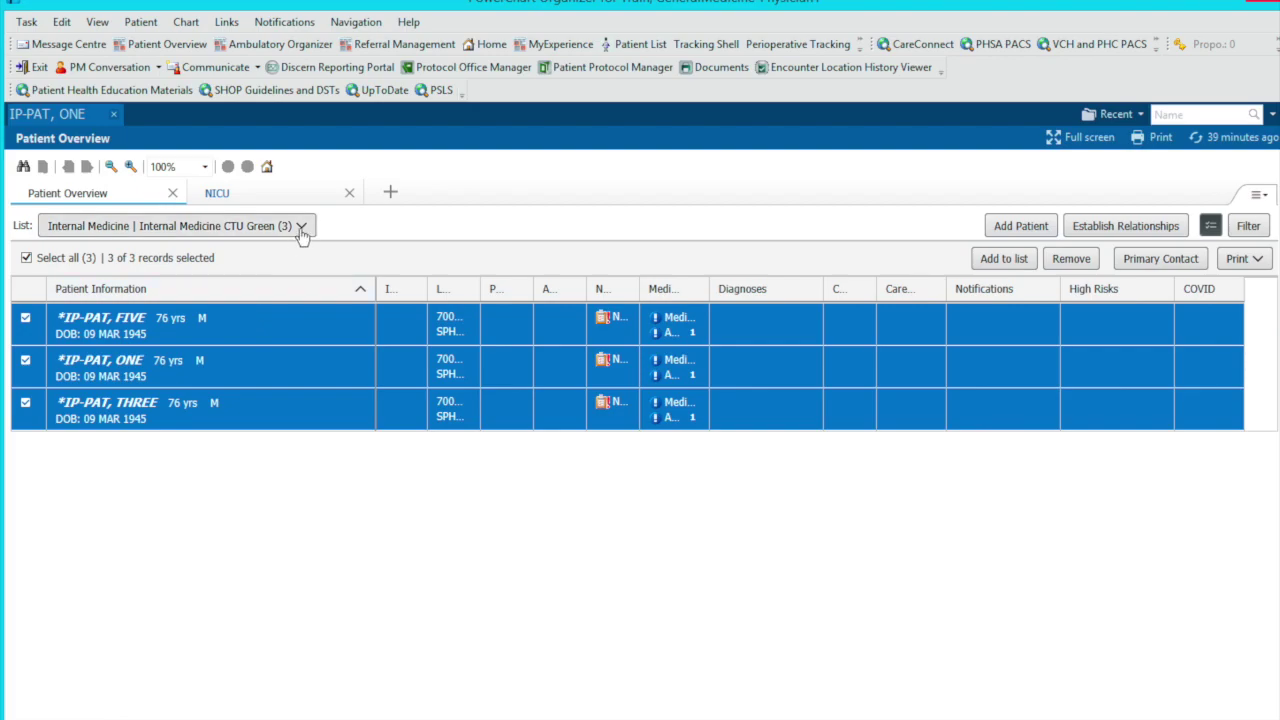
left_click(301, 228)
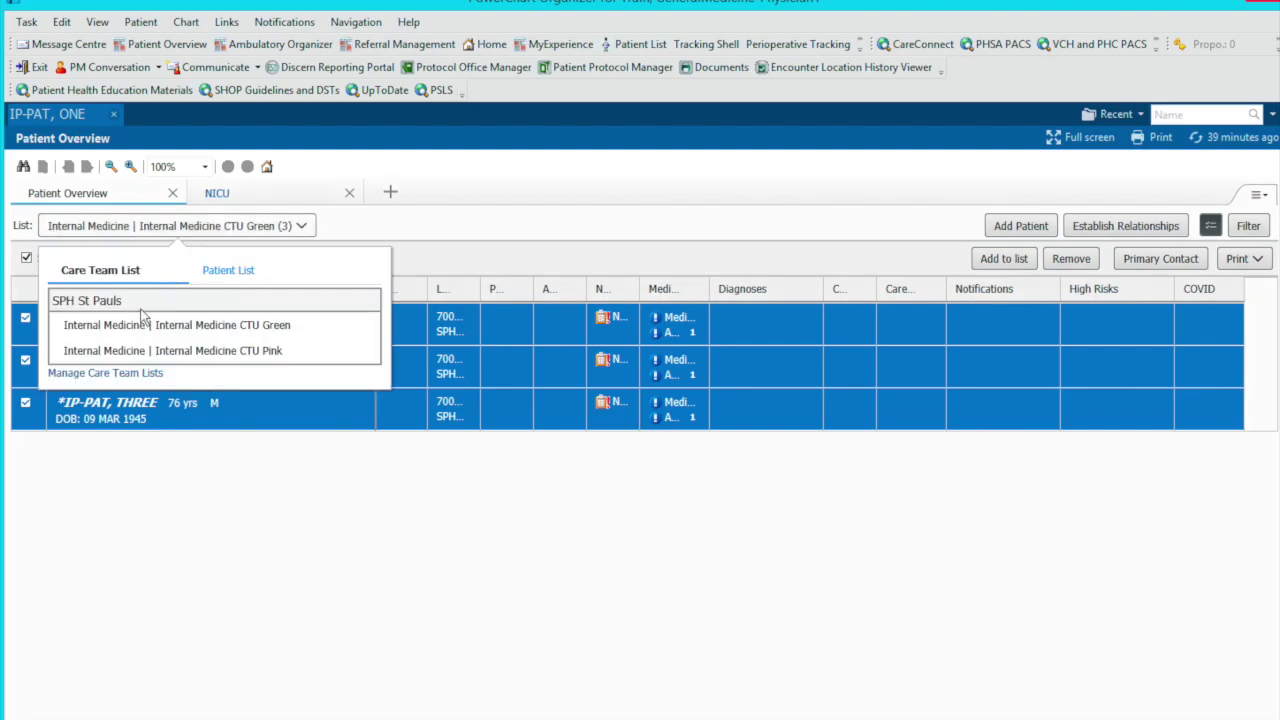
Add the CTU Yellow list for SPH St Pauls, Internal Medicine, to the followed care team lists and save
left_click(125, 373)
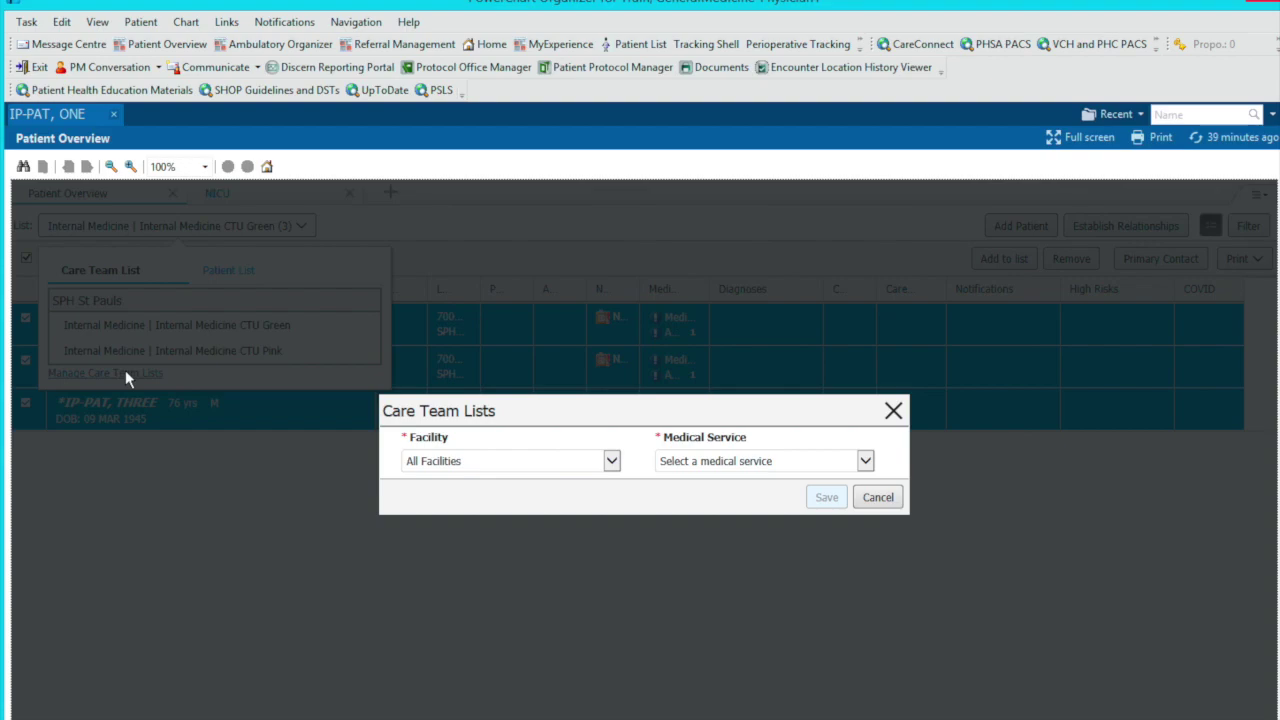
left_click(588, 460)
left_click(529, 540)
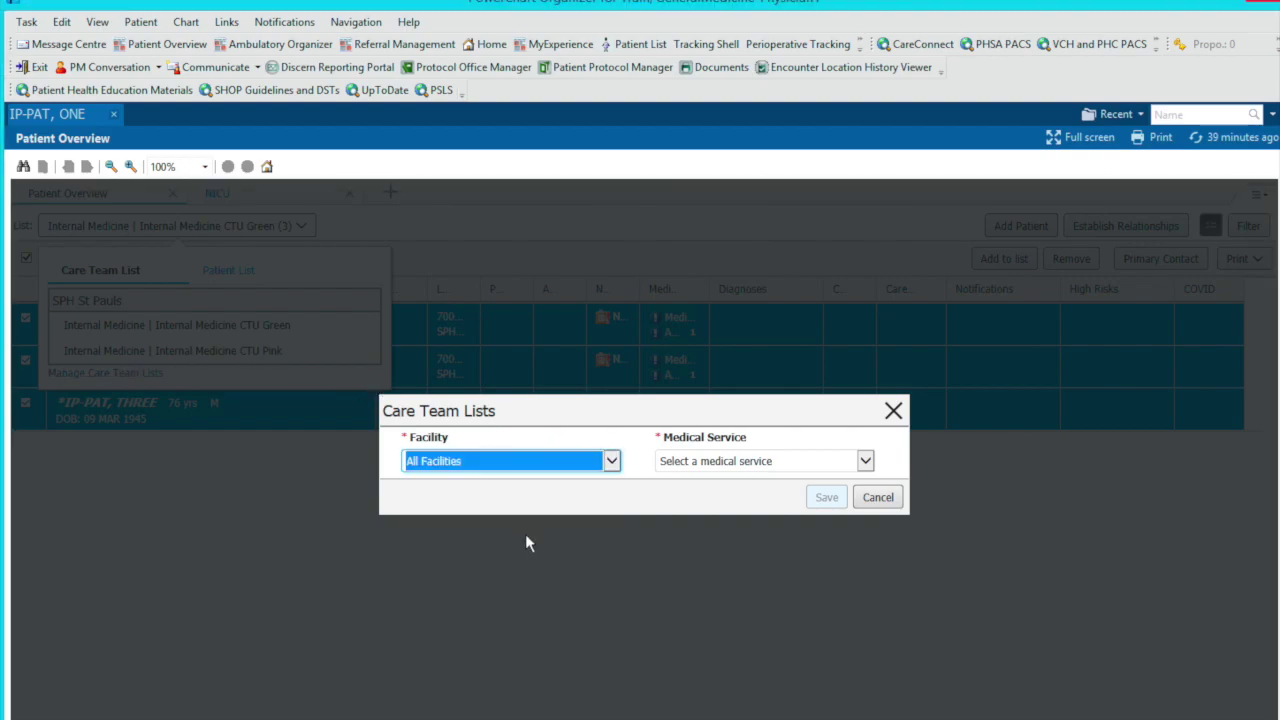
key("Down")
left_click(760, 461)
left_click(695, 613)
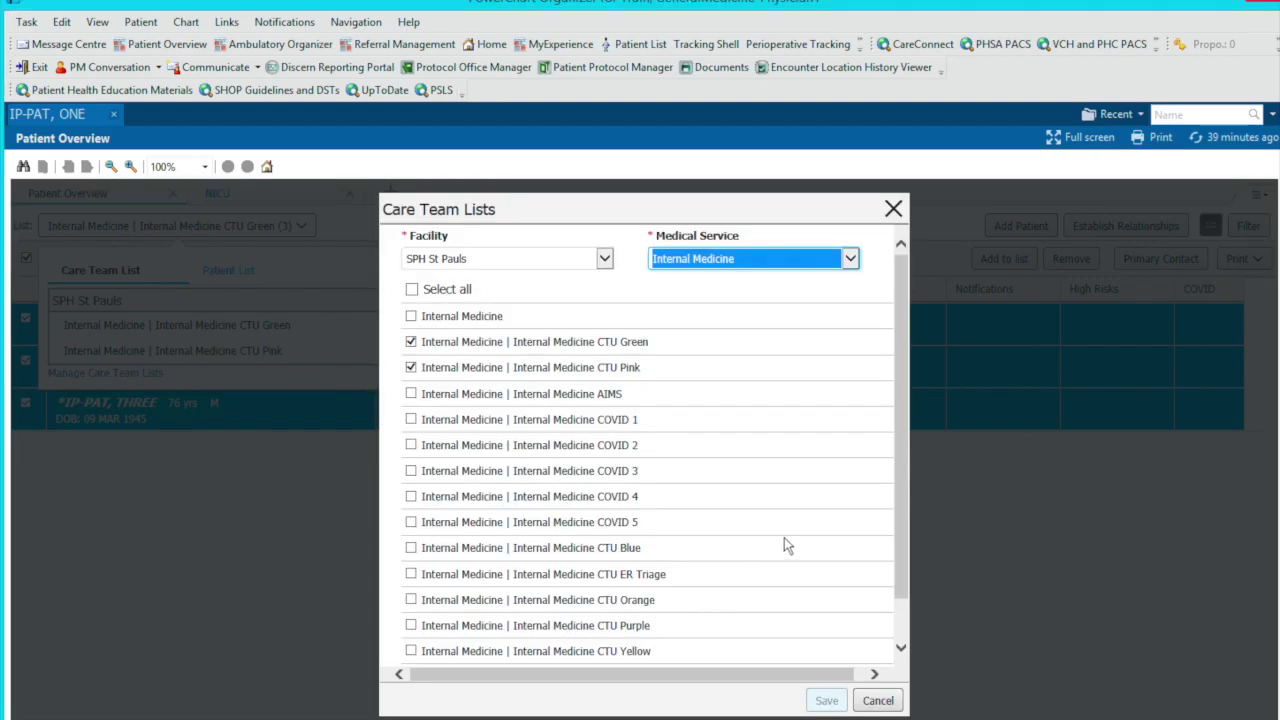
left_click(410, 651)
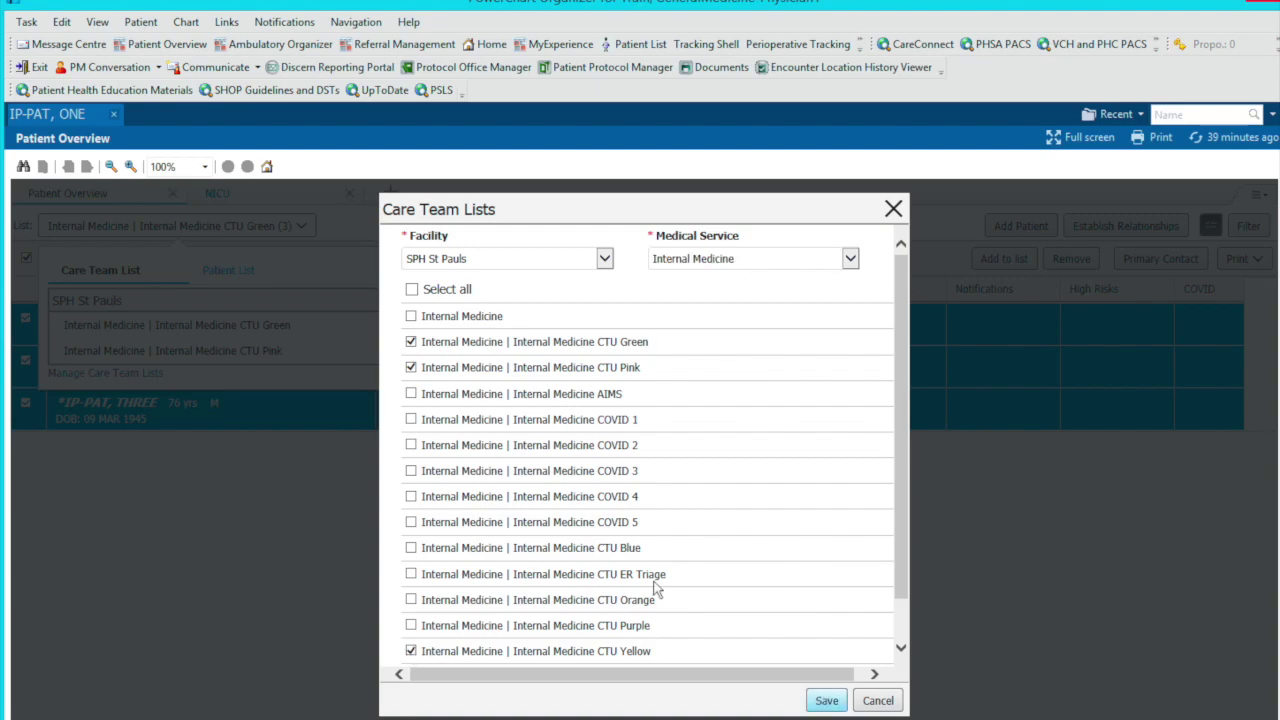
left_click(826, 700)
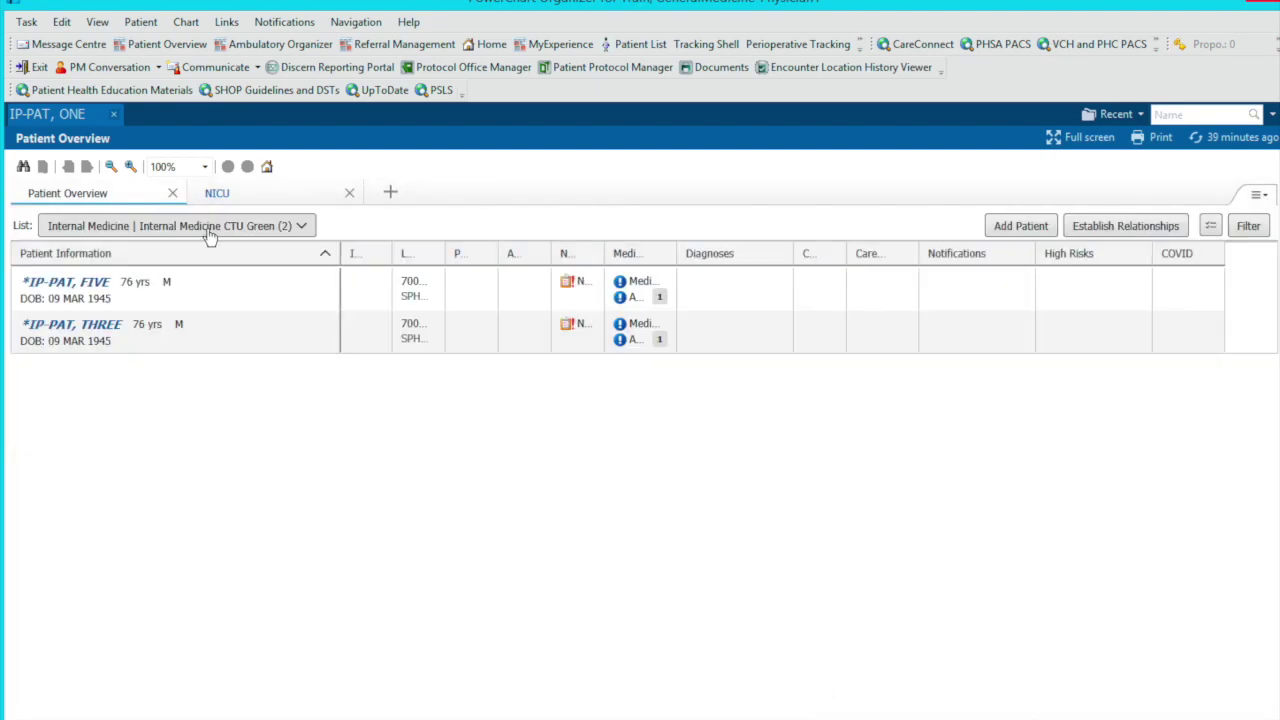
left_click(209, 228)
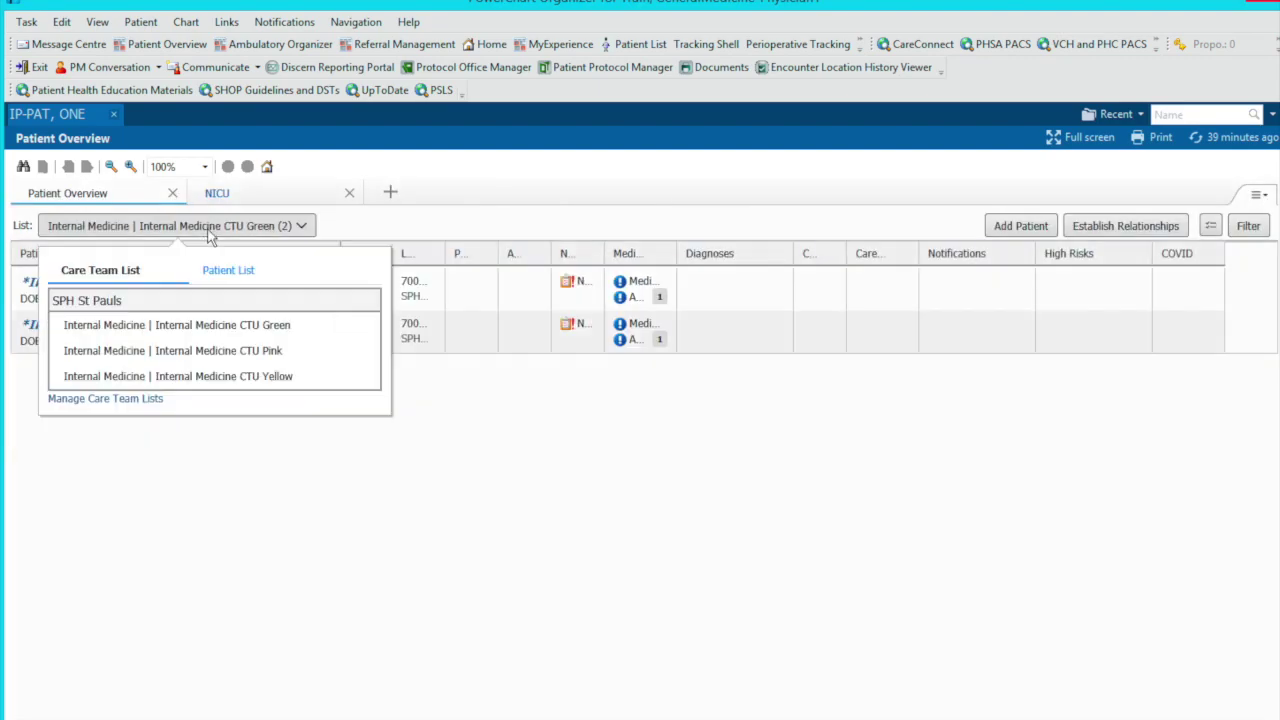
left_click(228, 376)
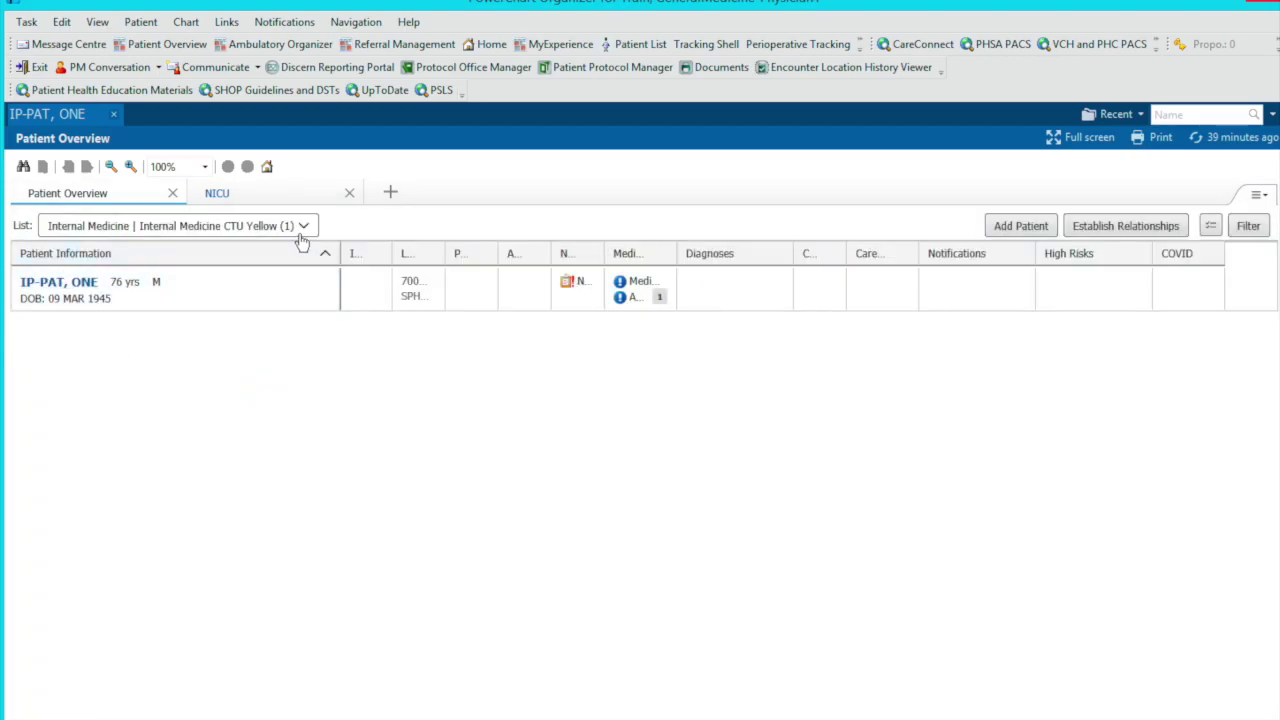
scroll(302, 242, "up", 1)
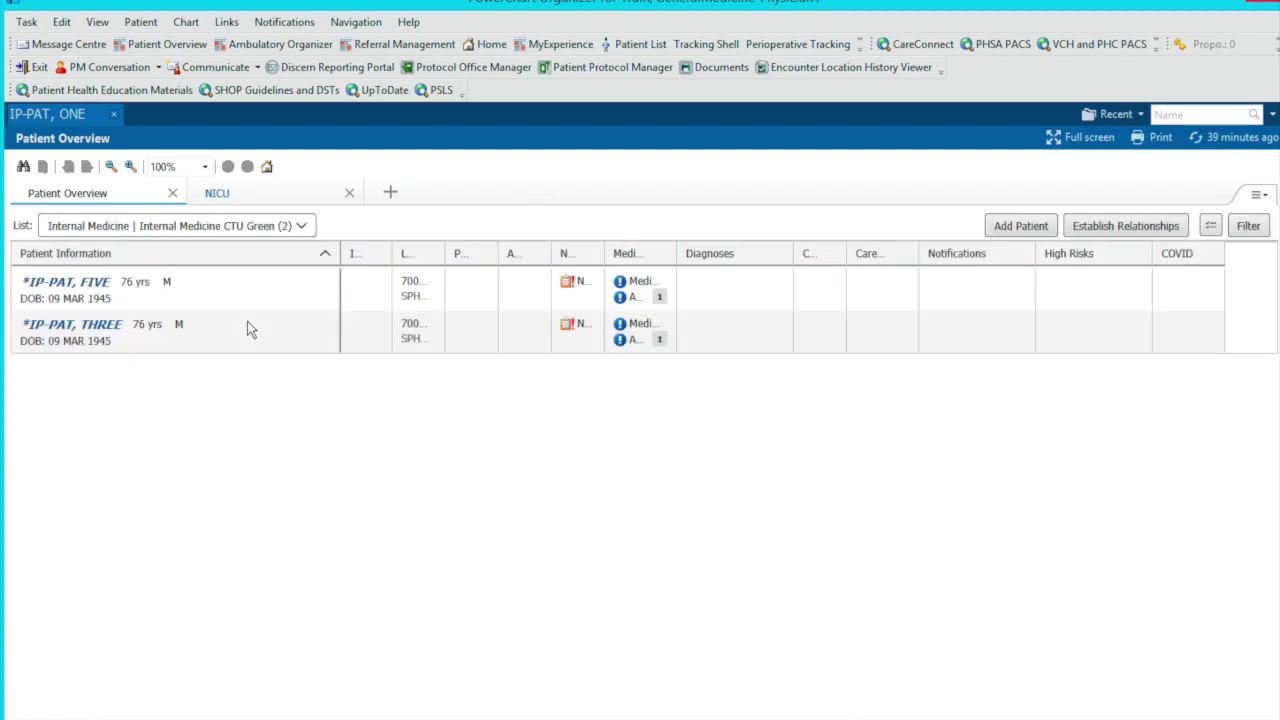